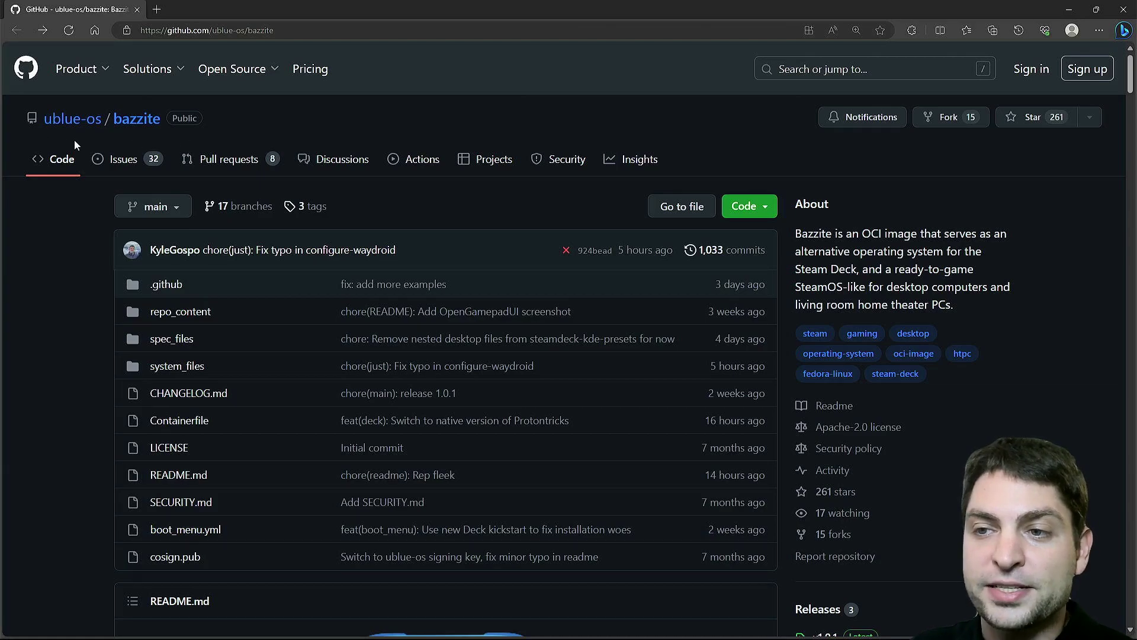
# Step: Scroll the Bazzite README to the Desktop section and select the text 'Fedora Silverblue/Kinoite'
pyautogui.scroll(-8, 361, 118)
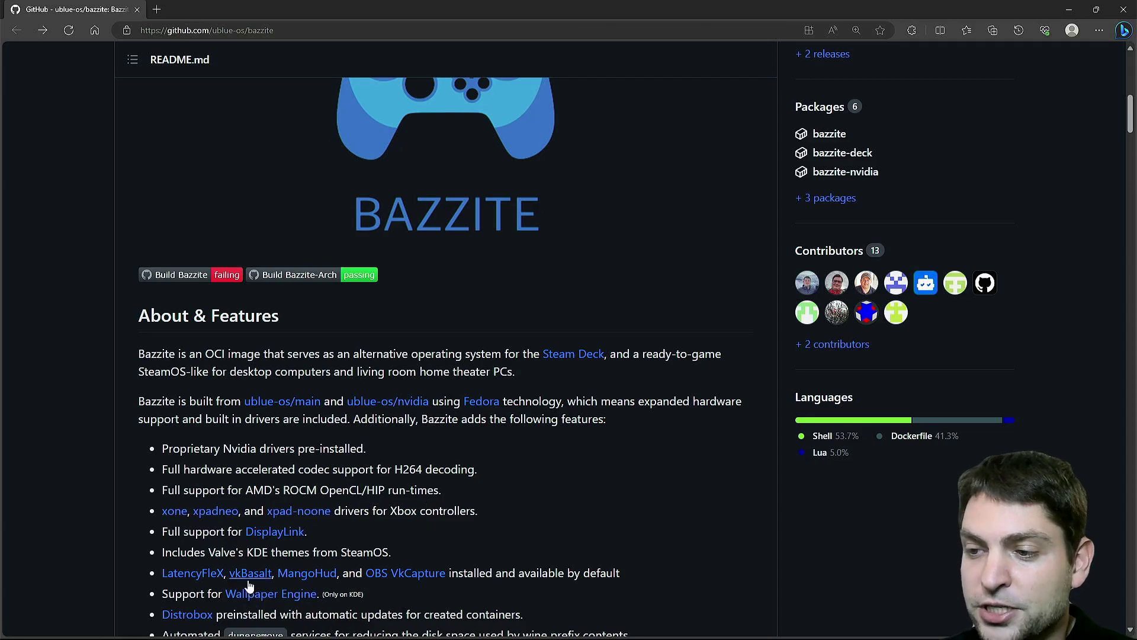
pyautogui.scroll(-7, 548, 493)
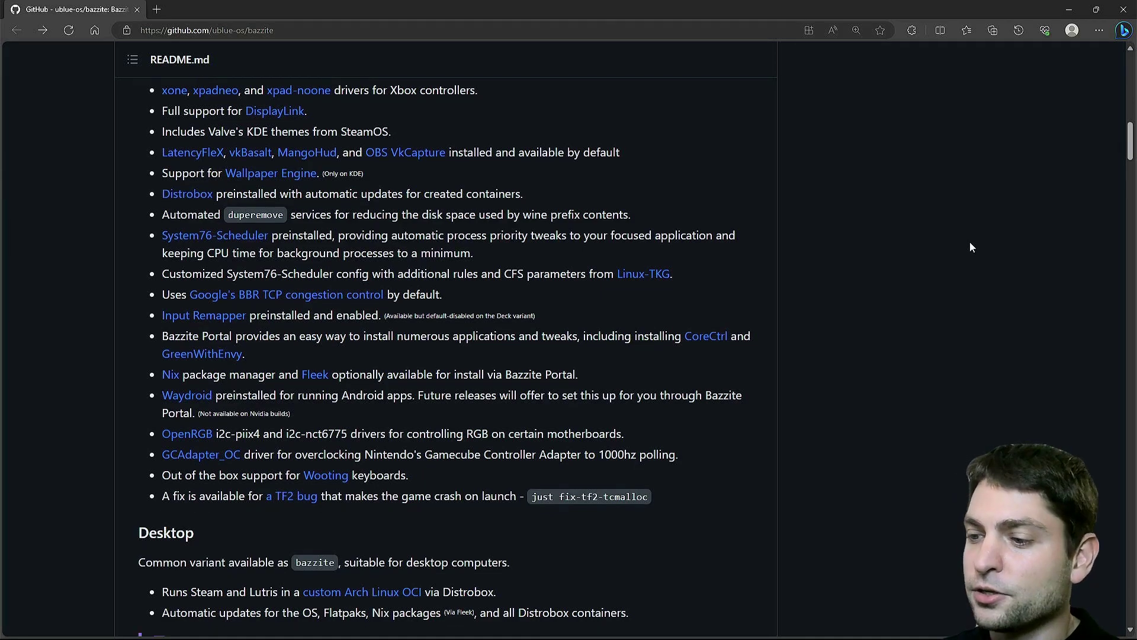
pyautogui.scroll(-7, 971, 247)
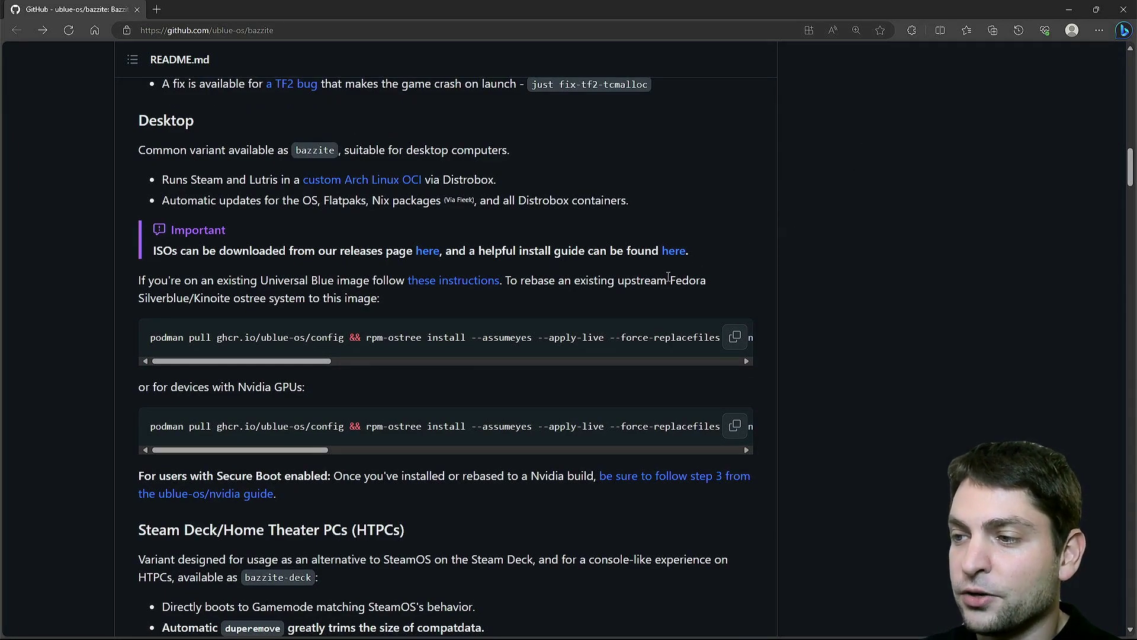
pyautogui.moveTo(670, 280); pyautogui.dragTo(230, 298)
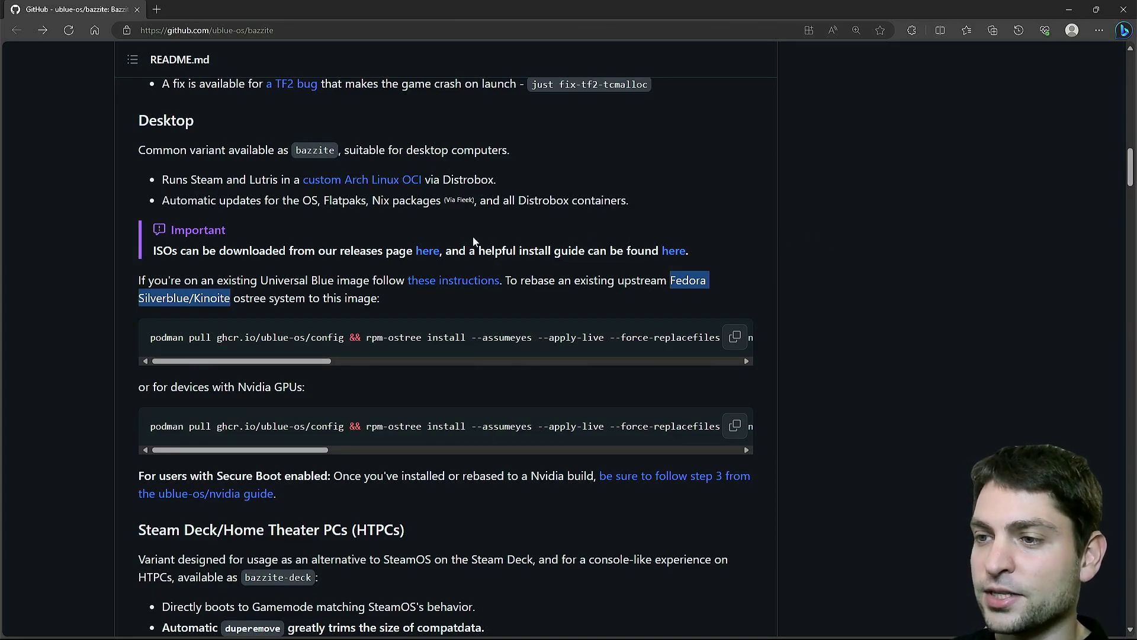
# Step: Go to the Bazzite releases page and download bazzite-38-x86_64-20230822.iso from its Assets
pyautogui.click(426, 252)
pyautogui.scroll(-2, 1005, 223)
pyautogui.scroll(-4, 1005, 228)
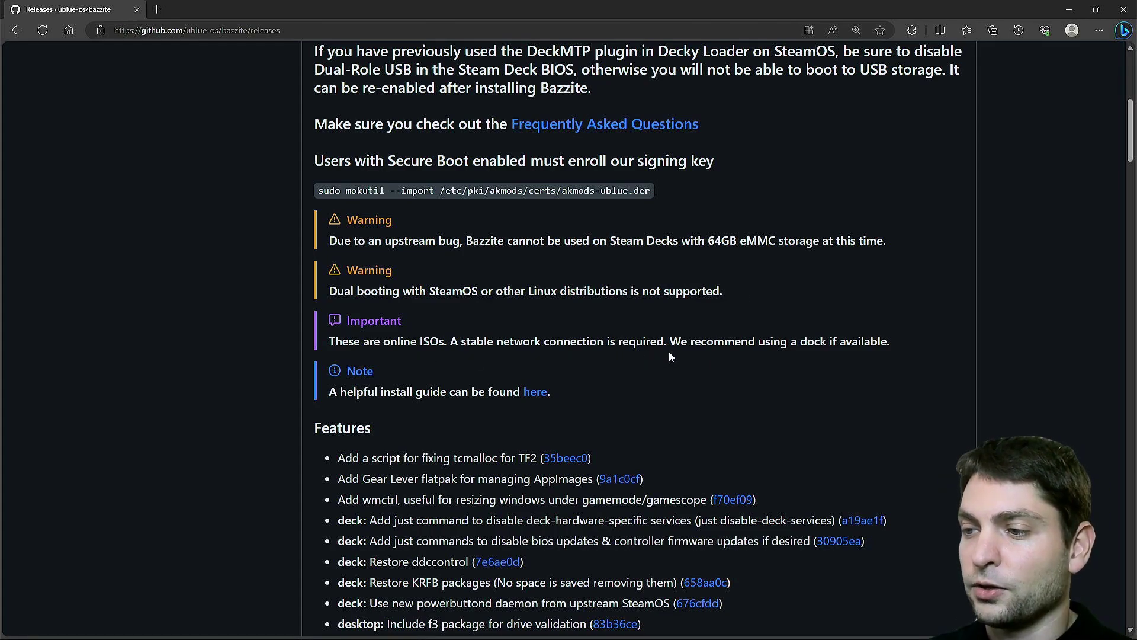
pyautogui.scroll(-15, 670, 351)
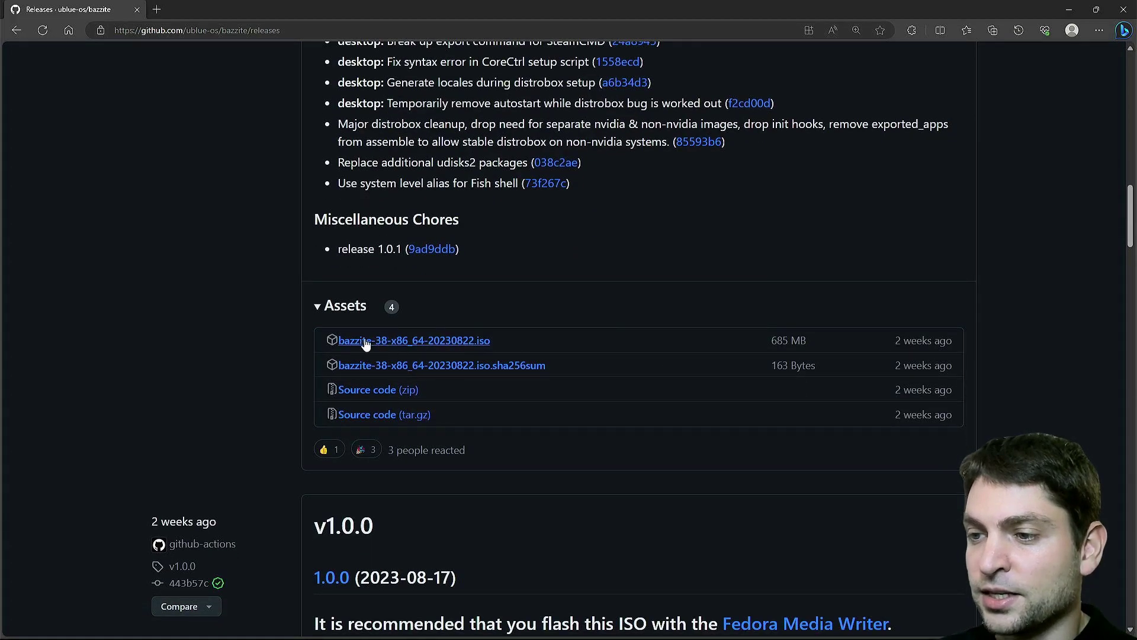
pyautogui.click(433, 342)
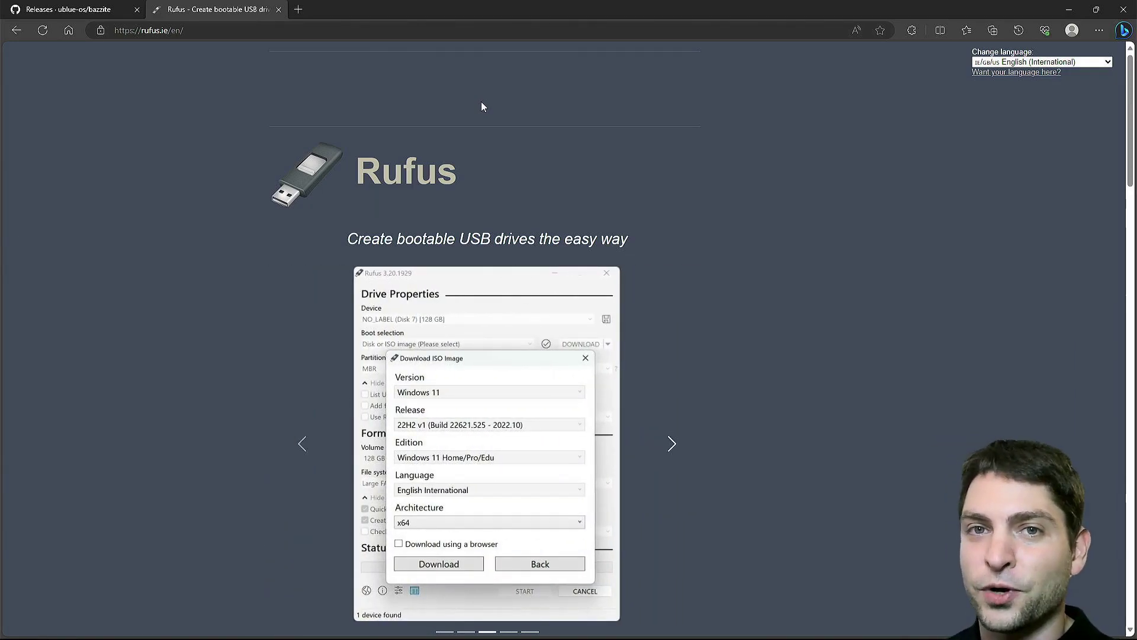
# Step: Download rufus-4.2.exe and launch it from the Edge Downloads panel
pyautogui.scroll(-10, 508, 89)
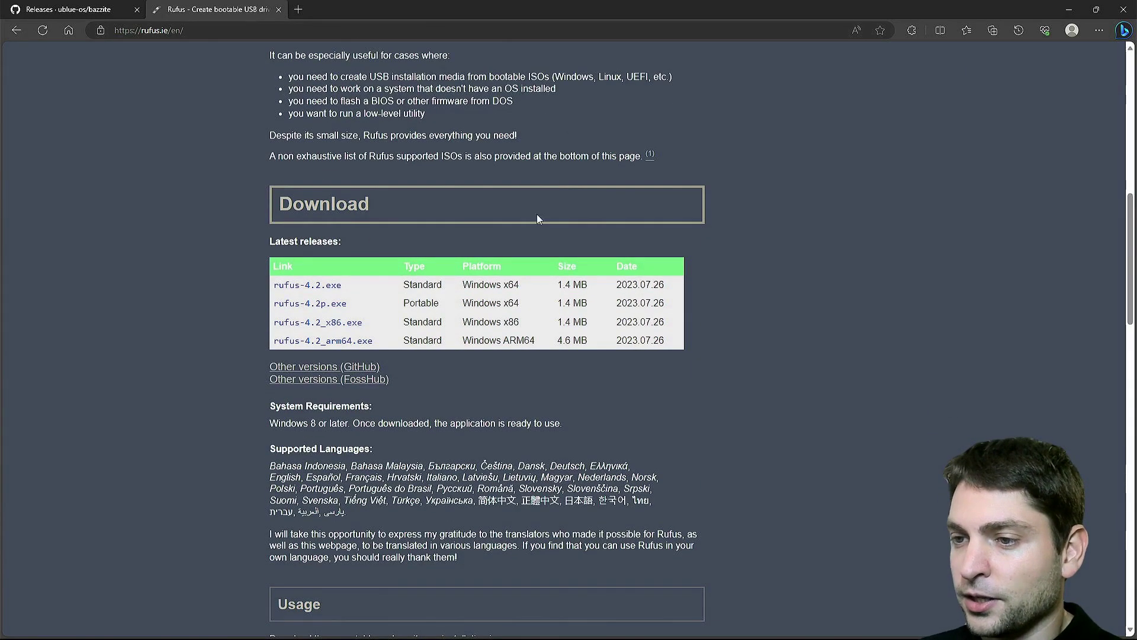
pyautogui.click(320, 285)
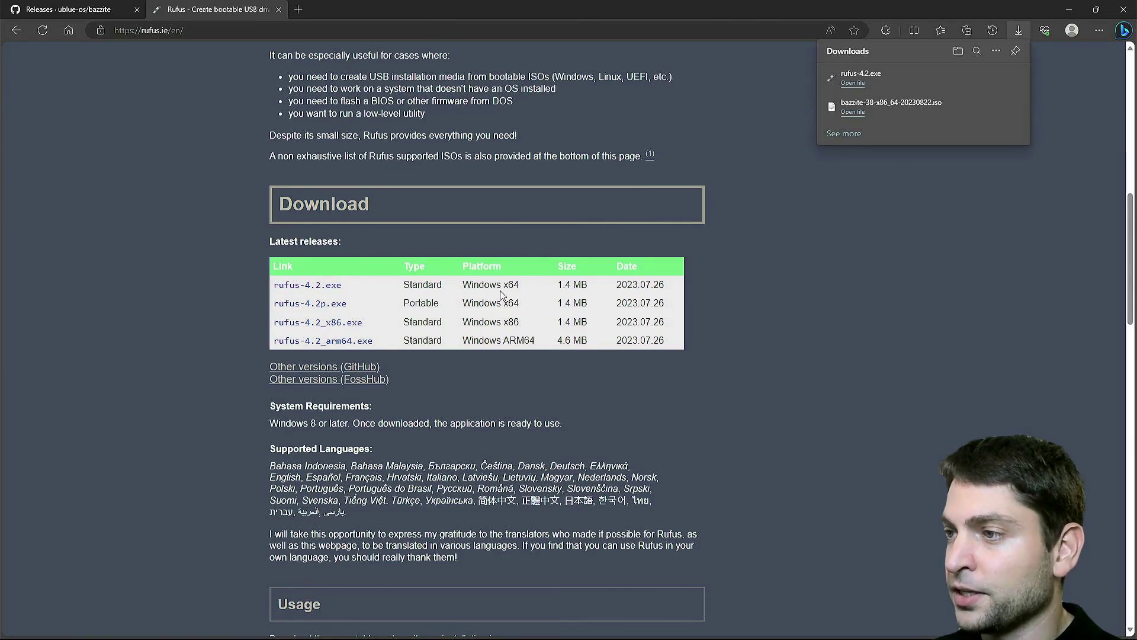
pyautogui.click(853, 83)
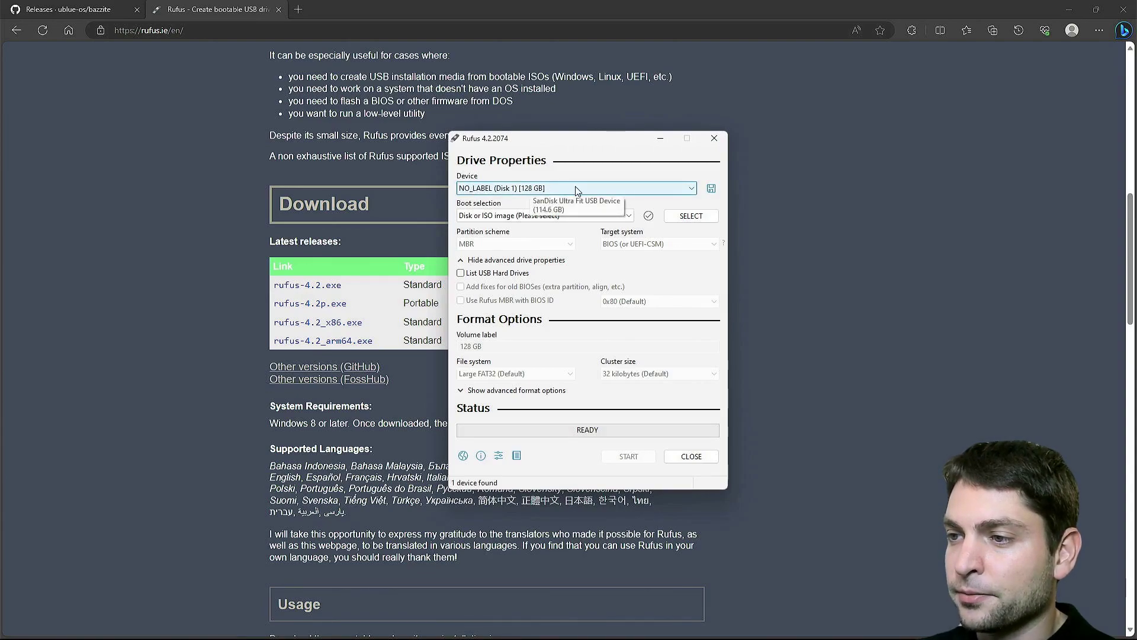
# Step: Choose the downloaded bazzite ISO as the Rufus boot image
pyautogui.click(691, 215)
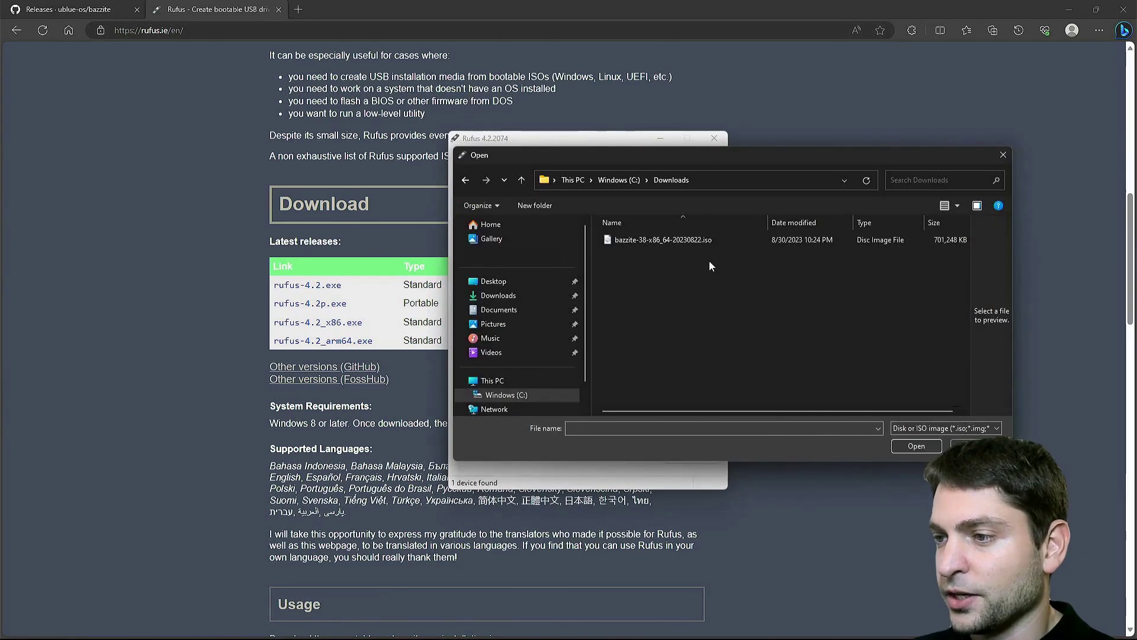
pyautogui.click(706, 241)
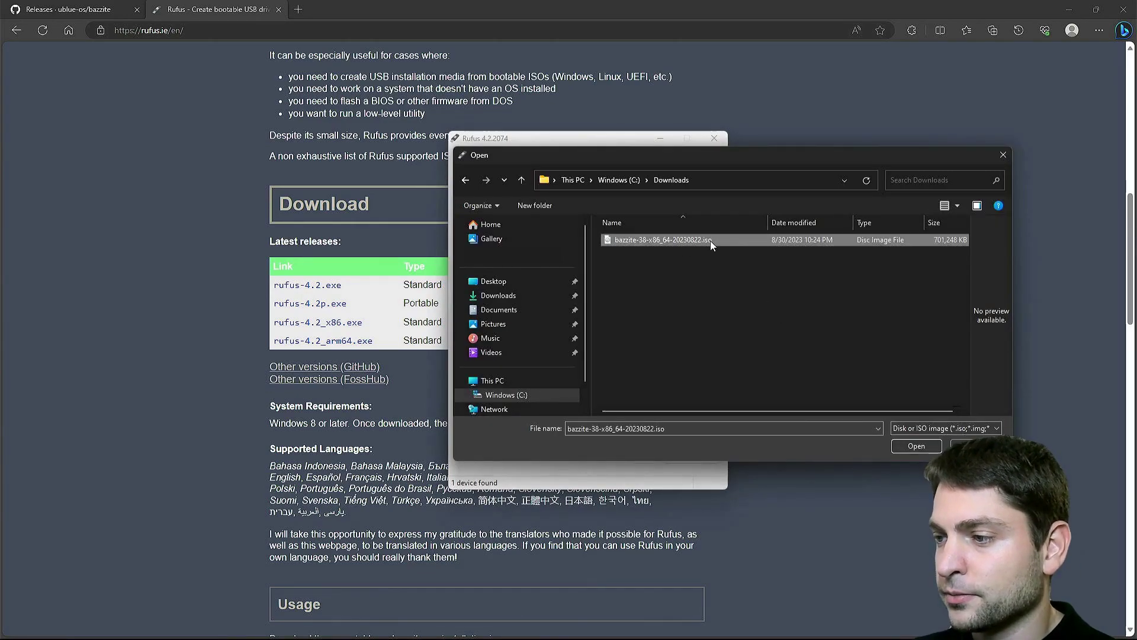
pyautogui.click(930, 446)
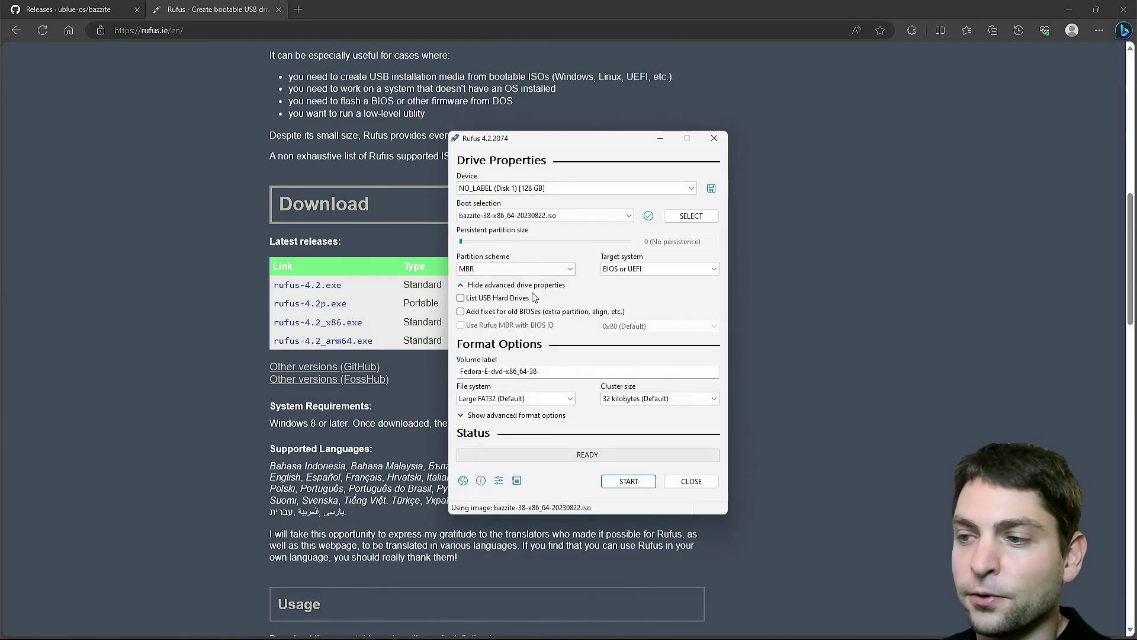
# Step: Write the ISO to the 128 GB USB drive in ISO Image mode, accepting all warnings, then close Rufus
pyautogui.click(628, 481)
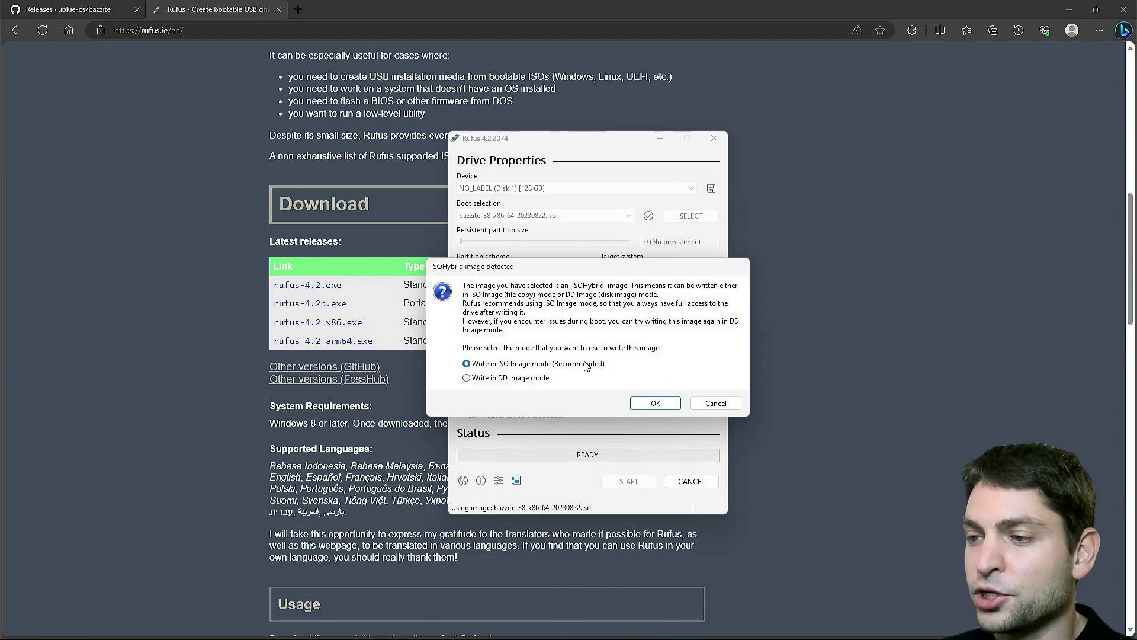
pyautogui.click(654, 402)
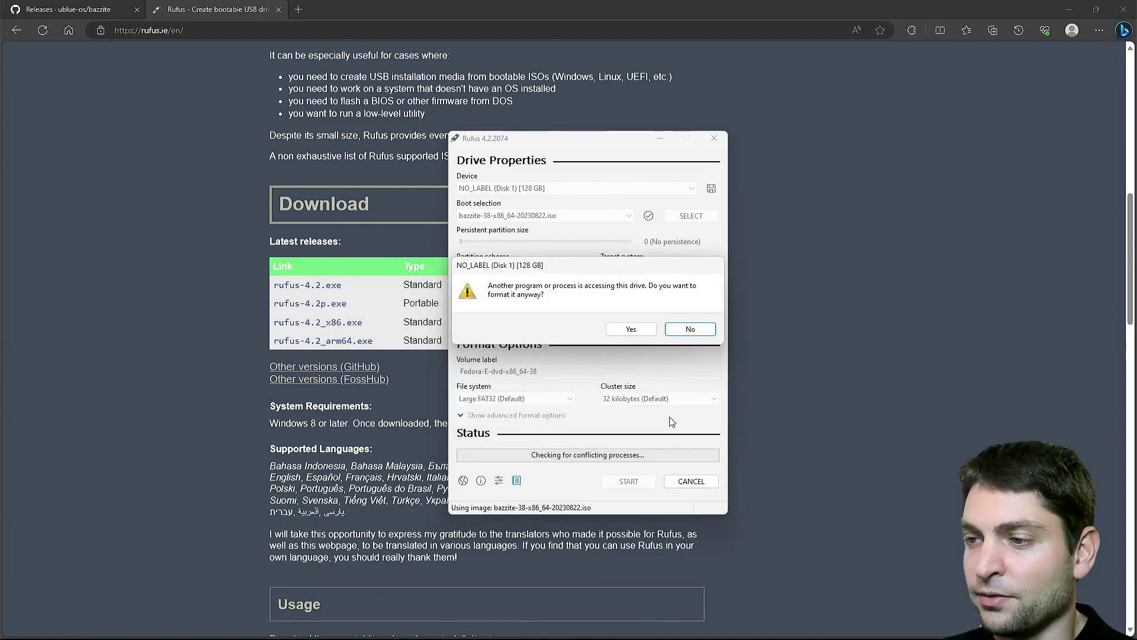
pyautogui.click(625, 335)
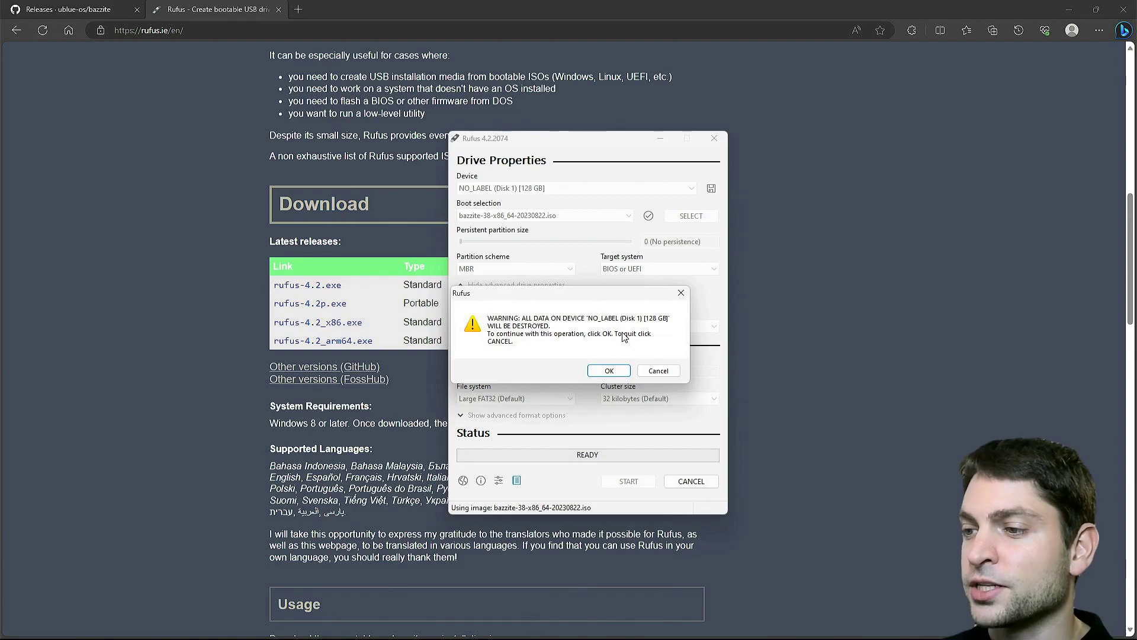
pyautogui.click(628, 369)
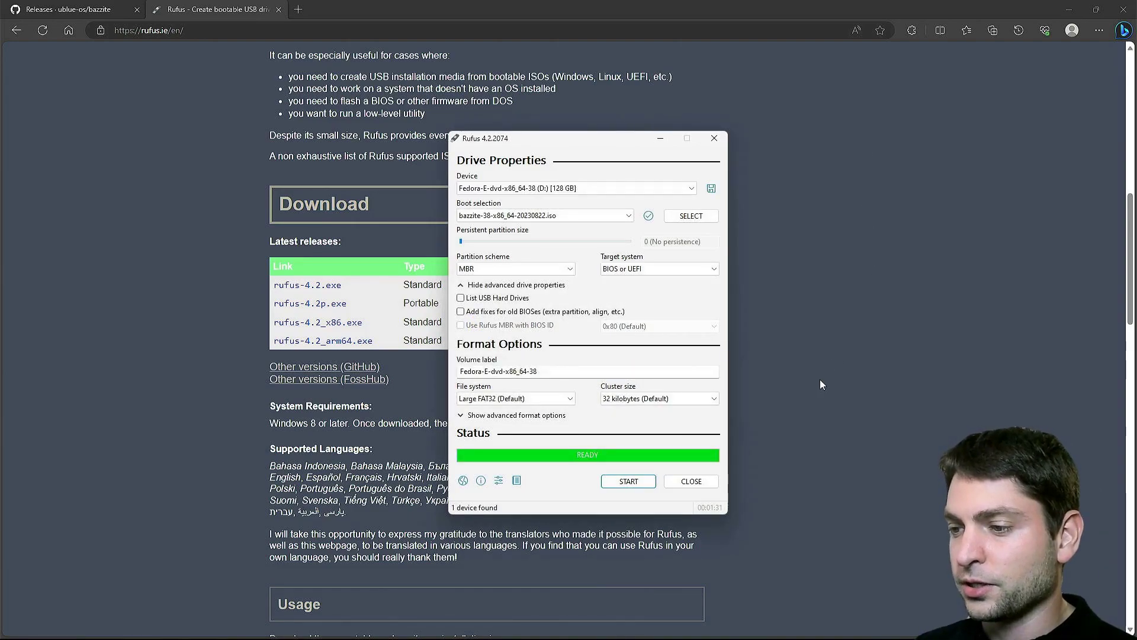
pyautogui.click(690, 481)
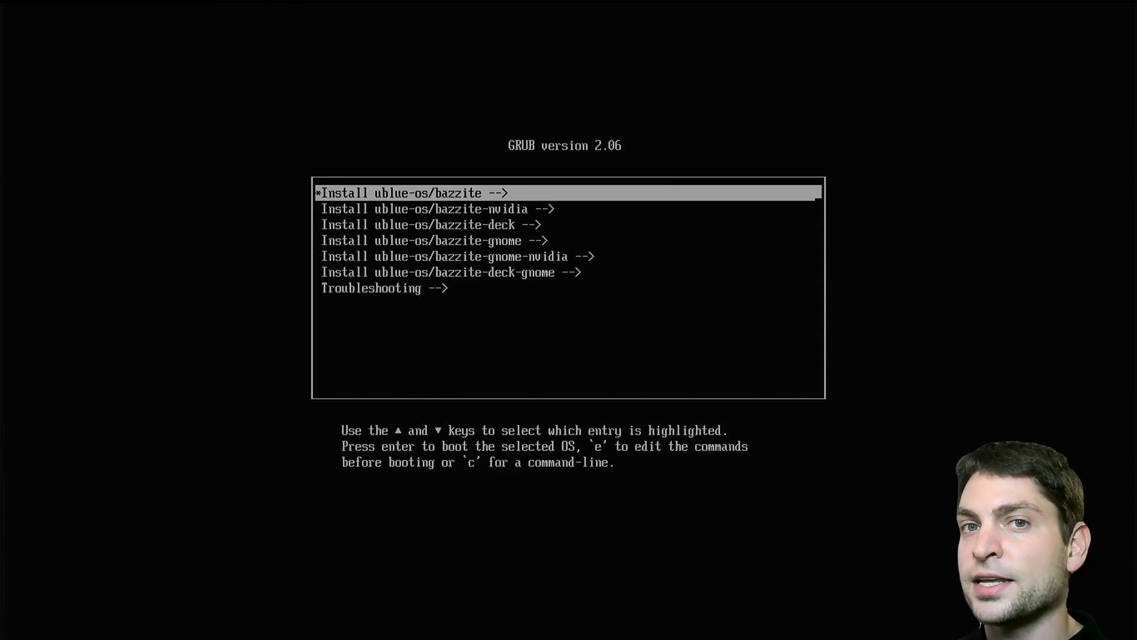
# Step: Move down four entries to Install ublue-os/bazzite-deck-gnome and boot it
pyautogui.press('Down')
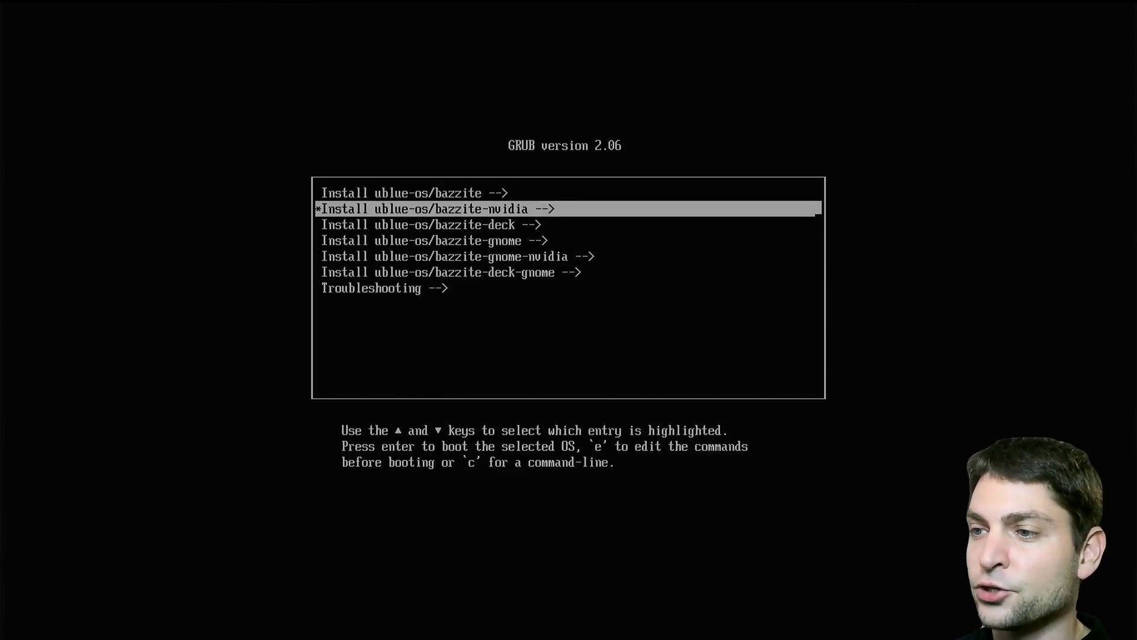
pyautogui.press('Down')
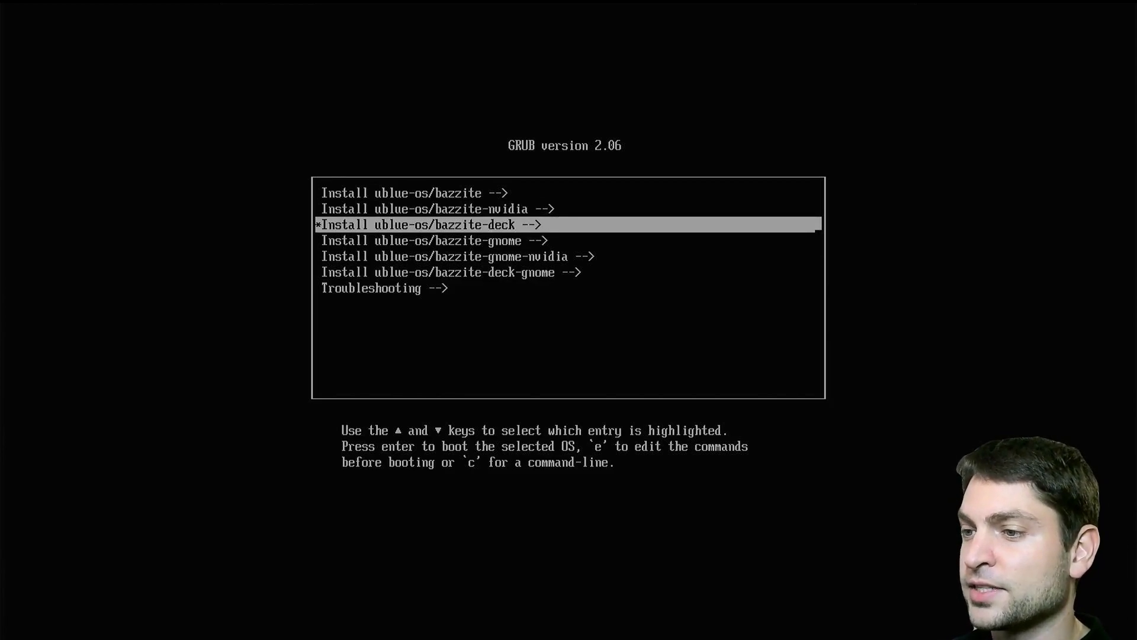
pyautogui.press('Down')
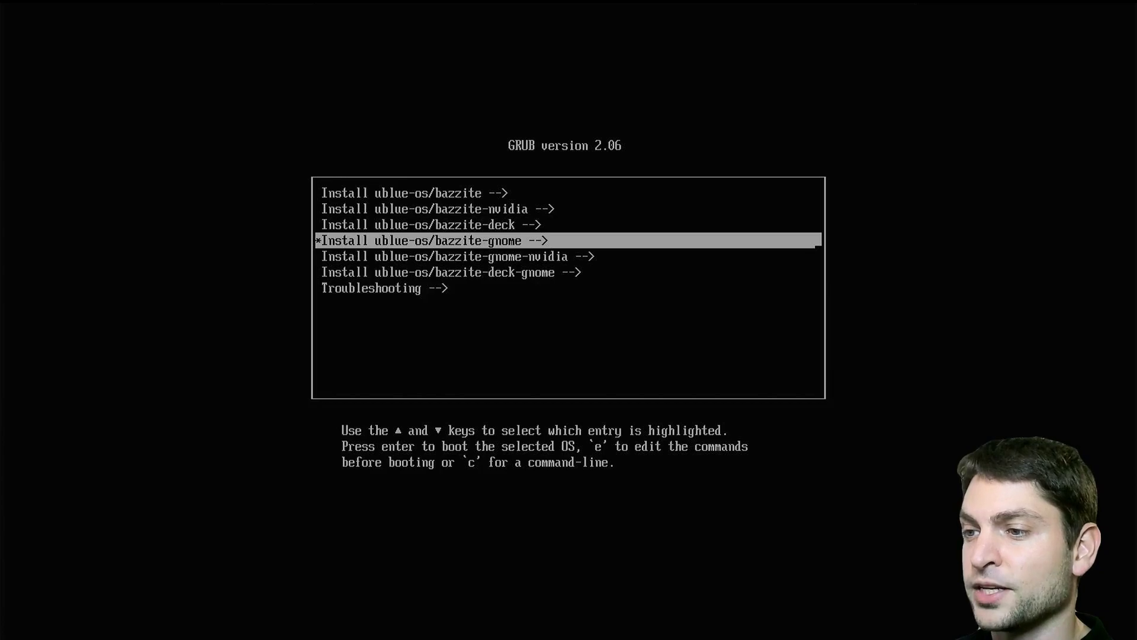
pyautogui.press('Down')
pyautogui.press('Down')
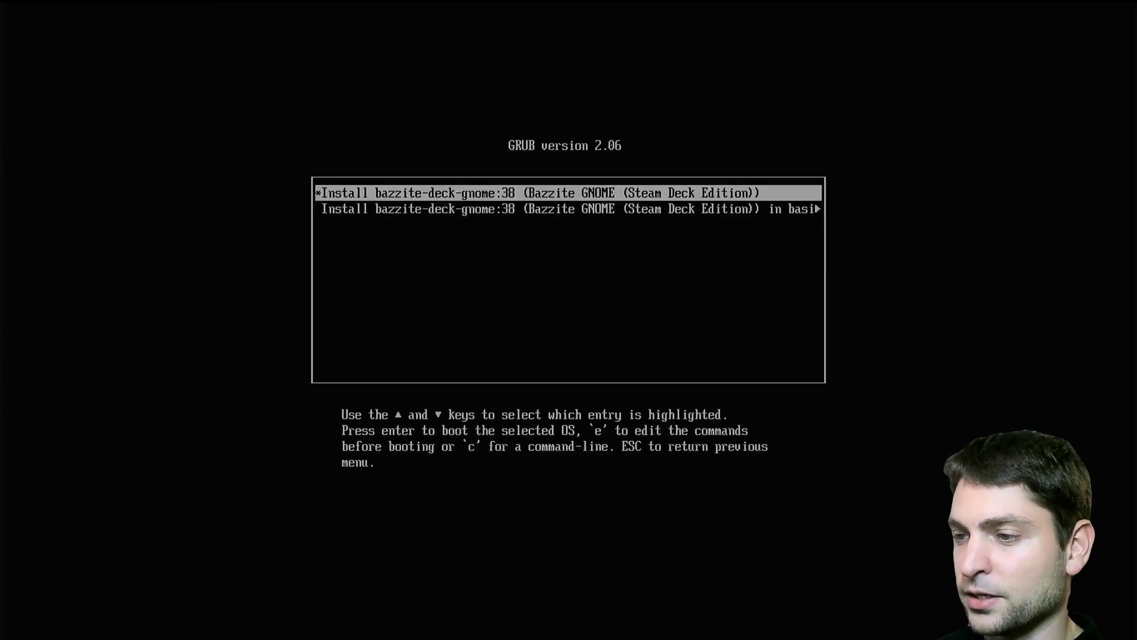
pyautogui.press('Return')
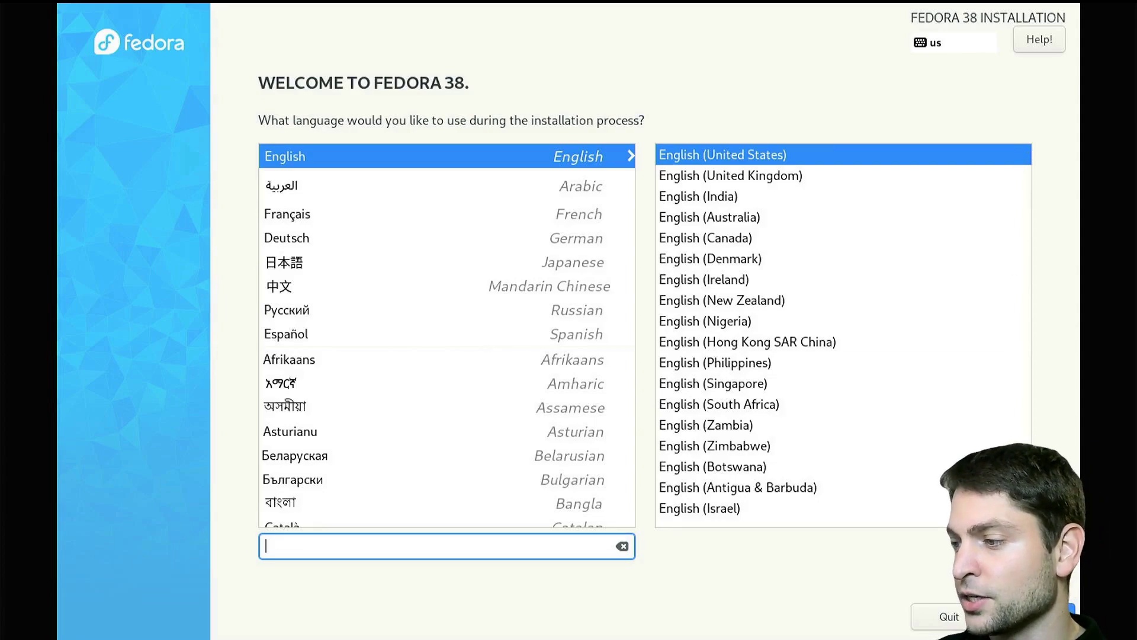
# Step: Continue in English (United States) and confirm the English (US) keyboard and New York time zone
pyautogui.click(1030, 616)
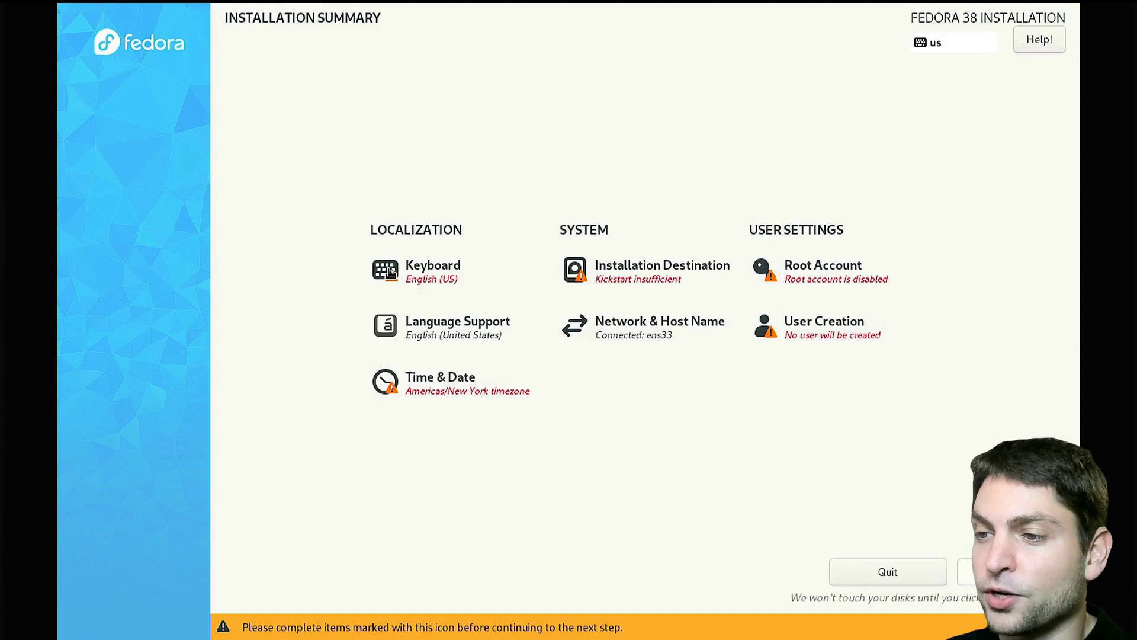
pyautogui.click(436, 271)
pyautogui.click(141, 127)
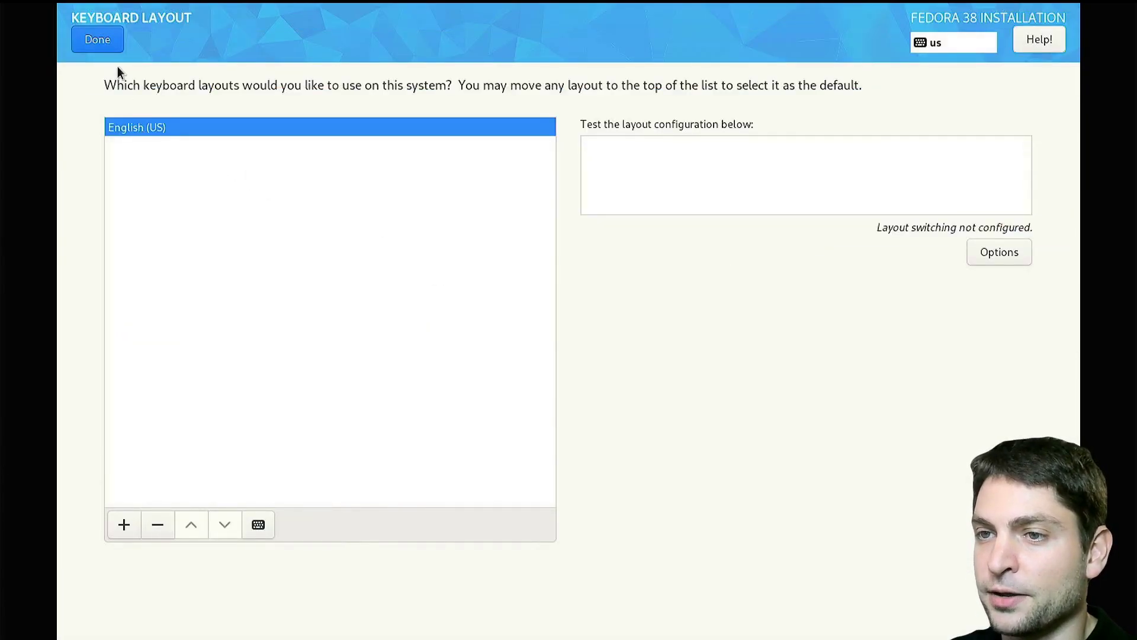
pyautogui.click(98, 40)
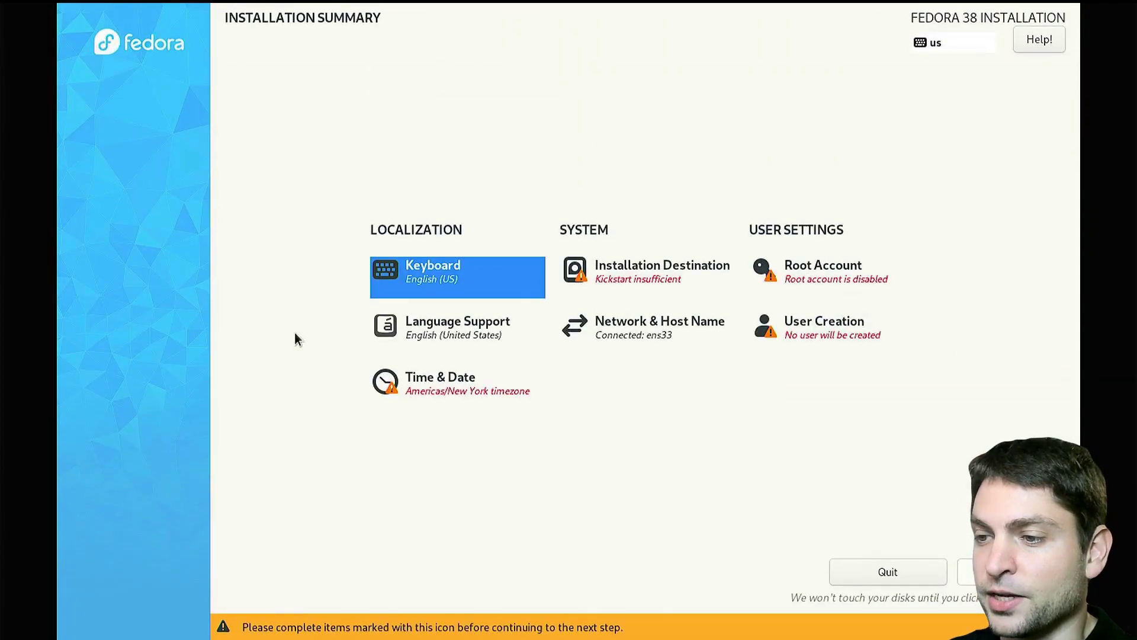
pyautogui.click(445, 386)
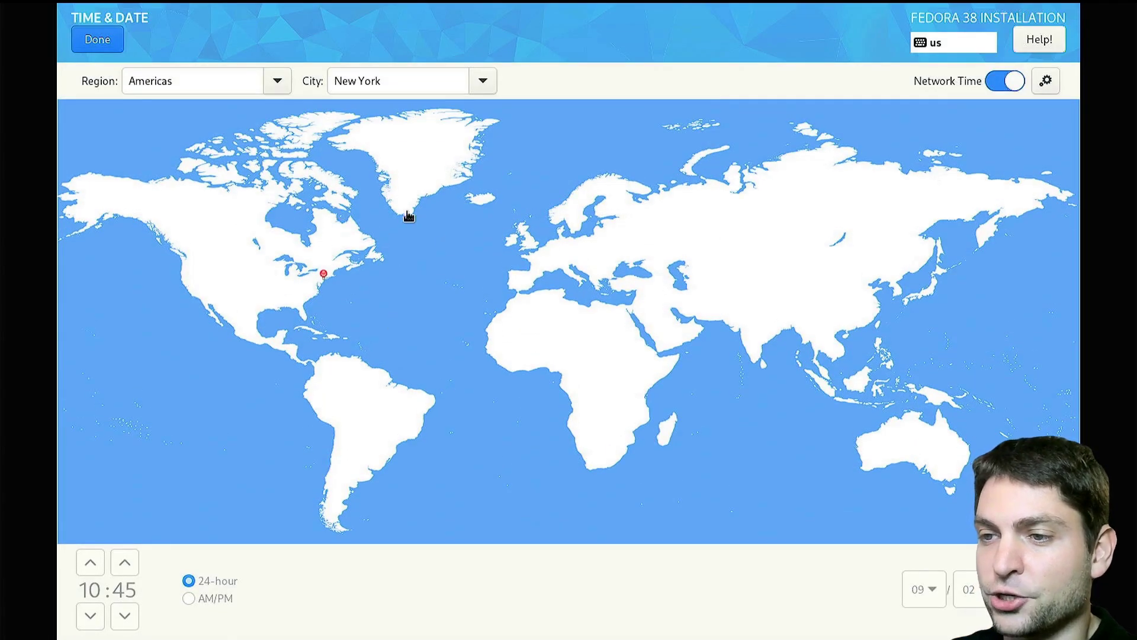
pyautogui.click(100, 41)
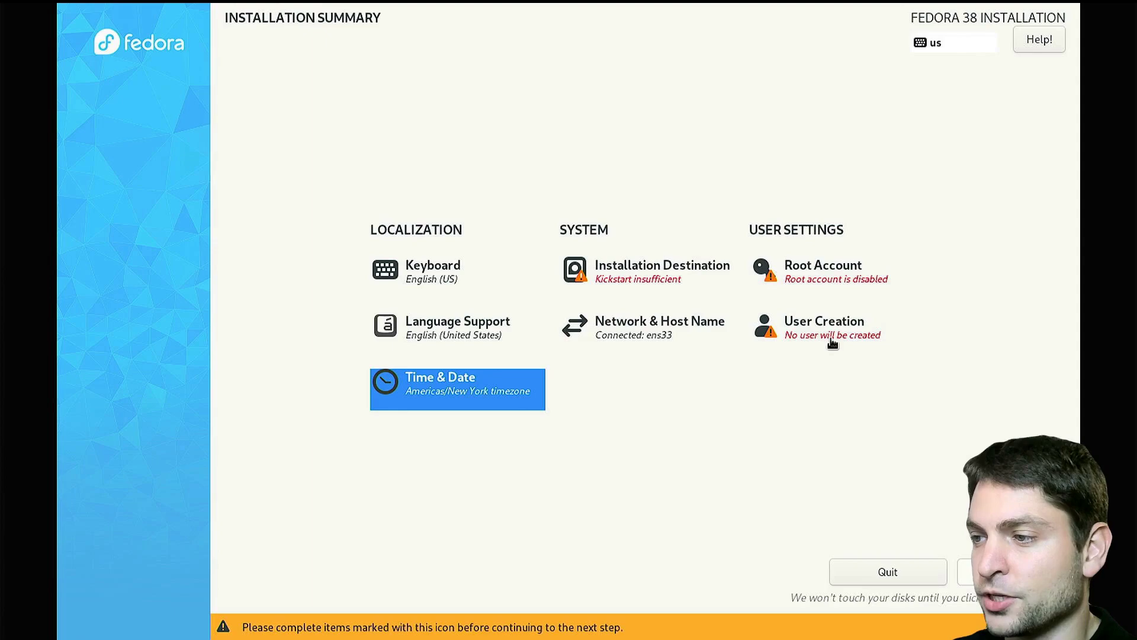
# Step: Create an administrator user with a username and short password, accepting the weak-password warning
pyautogui.click(832, 337)
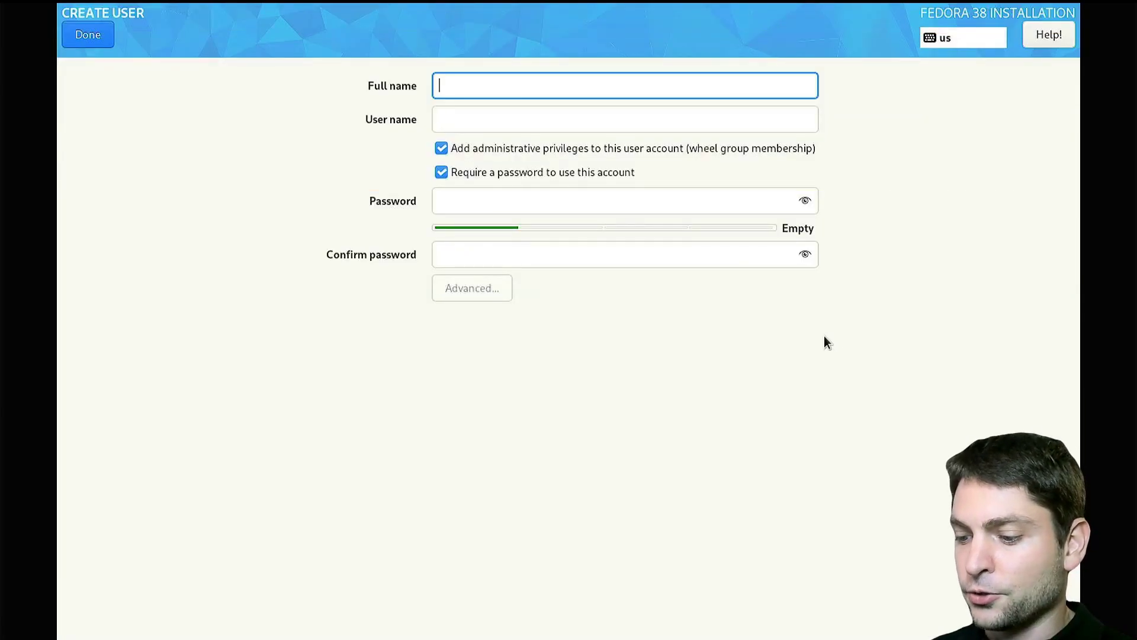
pyautogui.write('agiledevart')
pyautogui.press('Tab')
pyautogui.press('Tab')
pyautogui.press('Tab')
pyautogui.press('Tab')
pyautogui.write('12345')
pyautogui.press('Tab')
pyautogui.write('12345')
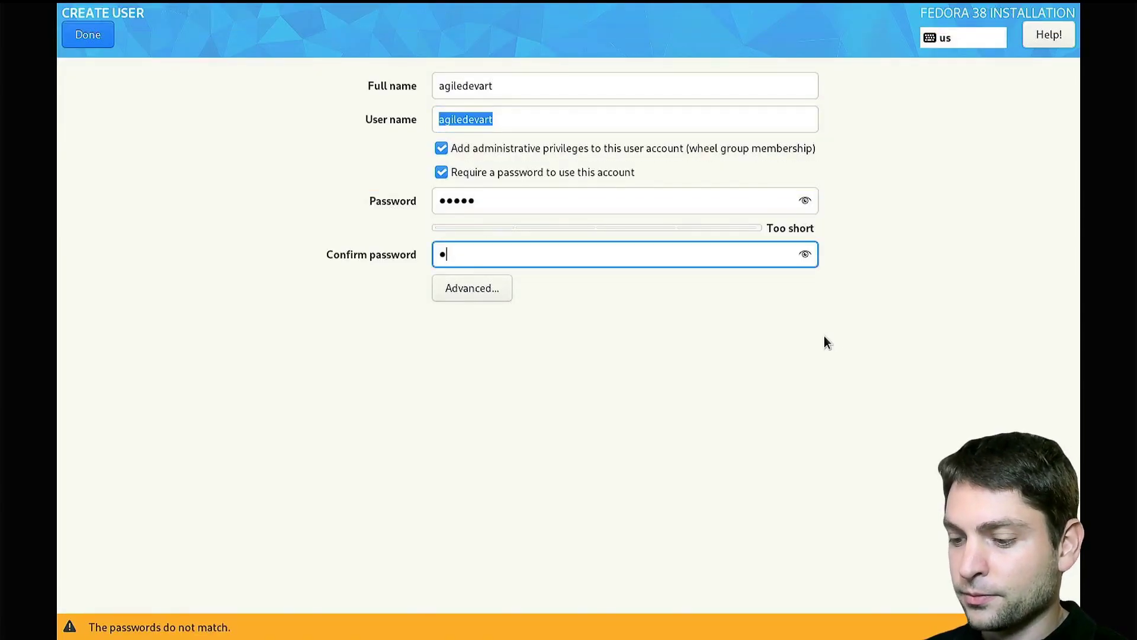
pyautogui.click(97, 37)
pyautogui.click(97, 37)
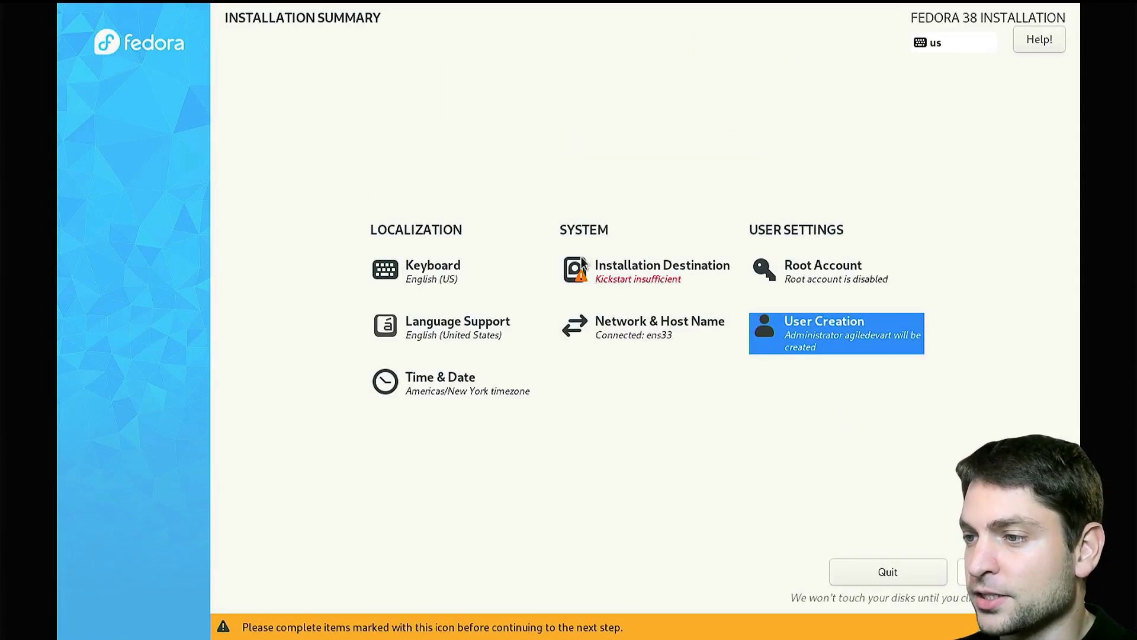
# Step: Rescan disks in Installation Destination so the SanDisk Extreme Pro drive is detected
pyautogui.click(646, 282)
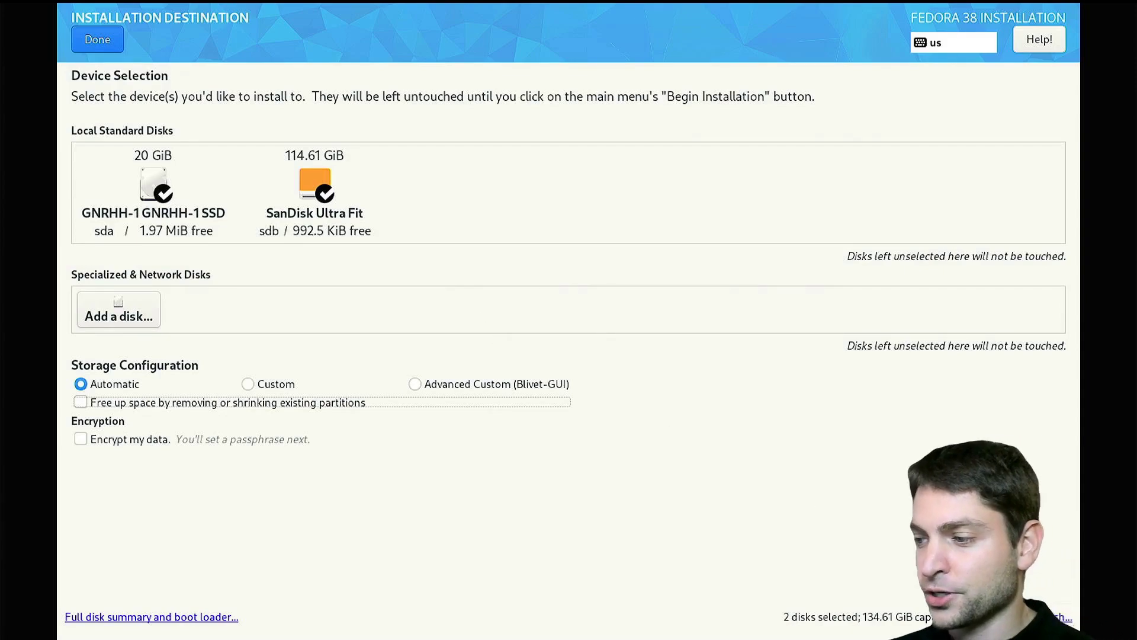
pyautogui.click(1052, 619)
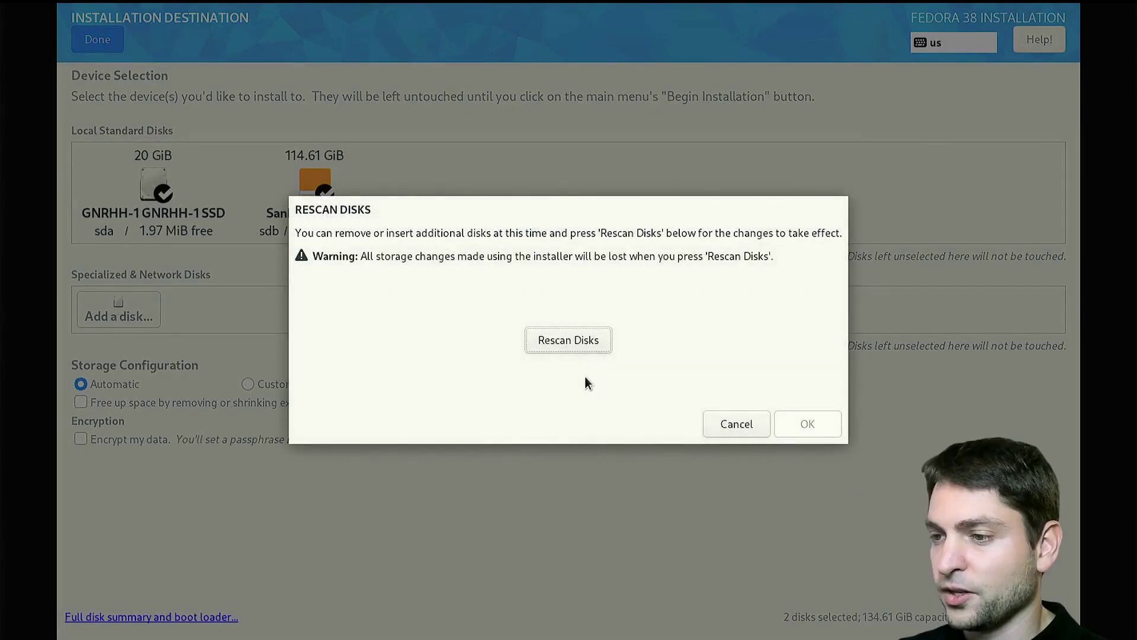
pyautogui.click(565, 336)
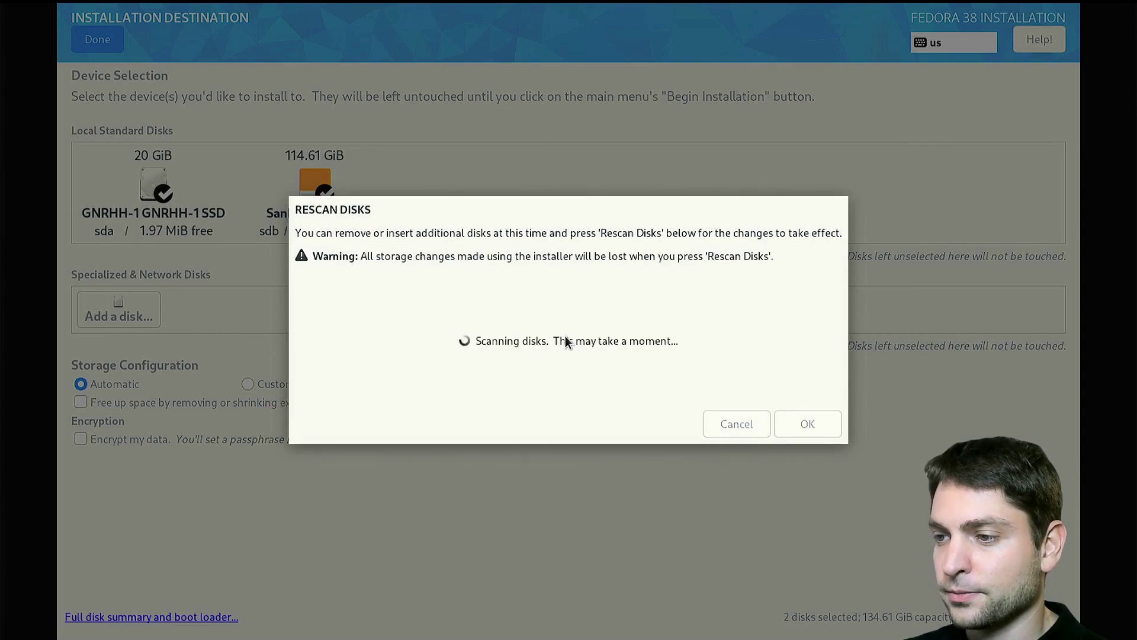
pyautogui.click(807, 424)
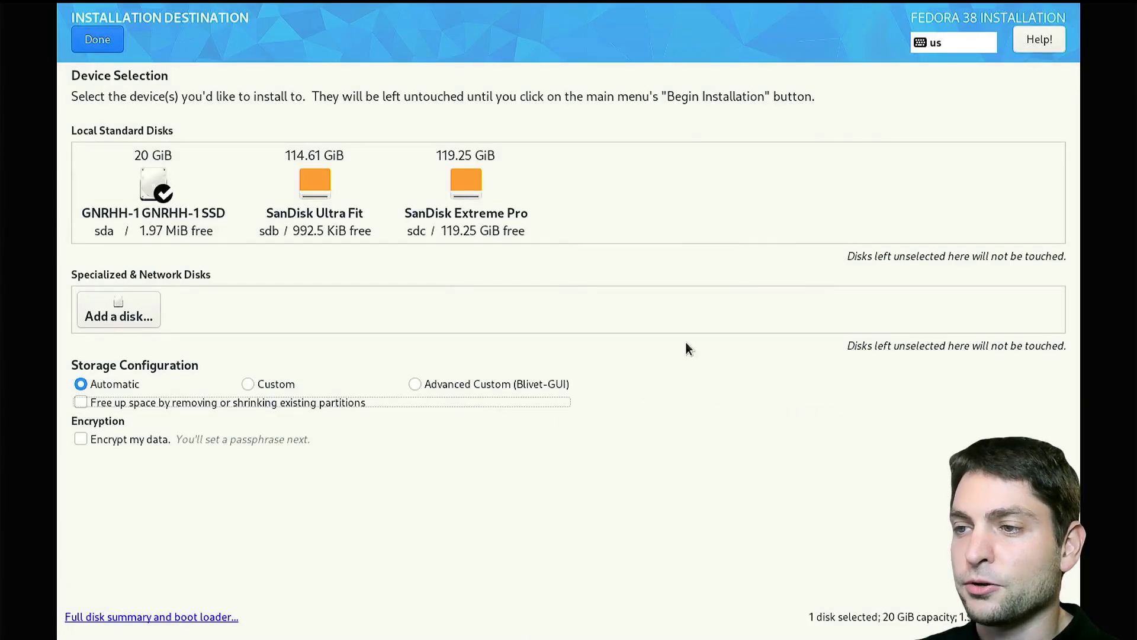
# Step: Select only the SanDisk Extreme Pro, deselecting the internal SSD, and confirm the destination
pyautogui.click(471, 195)
pyautogui.click(159, 198)
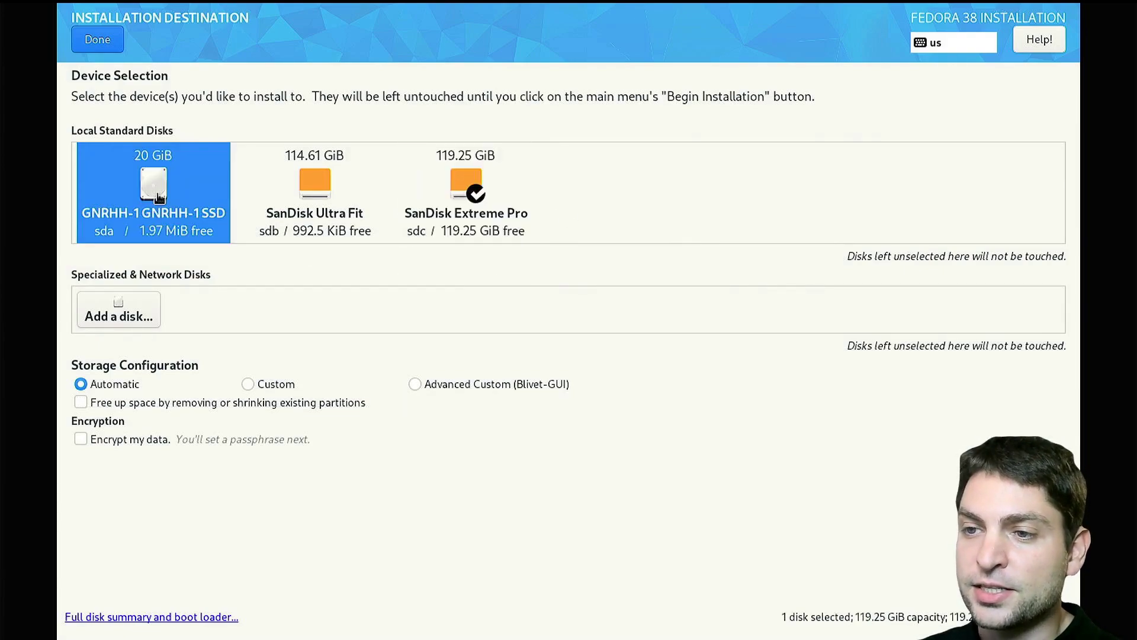
pyautogui.click(469, 232)
pyautogui.click(449, 238)
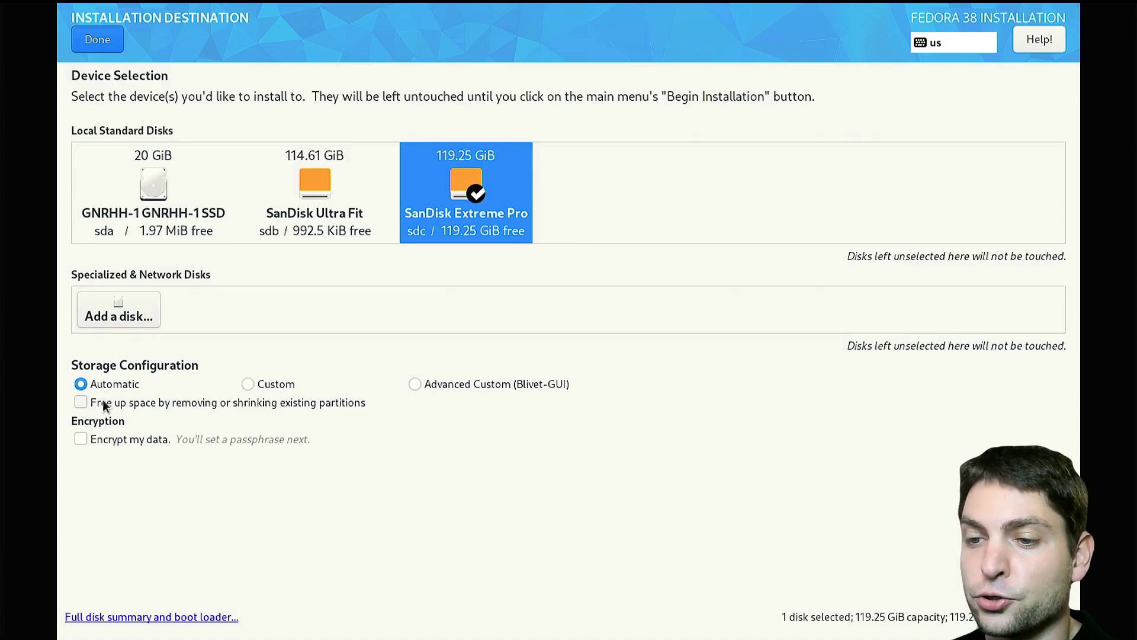
pyautogui.click(82, 402)
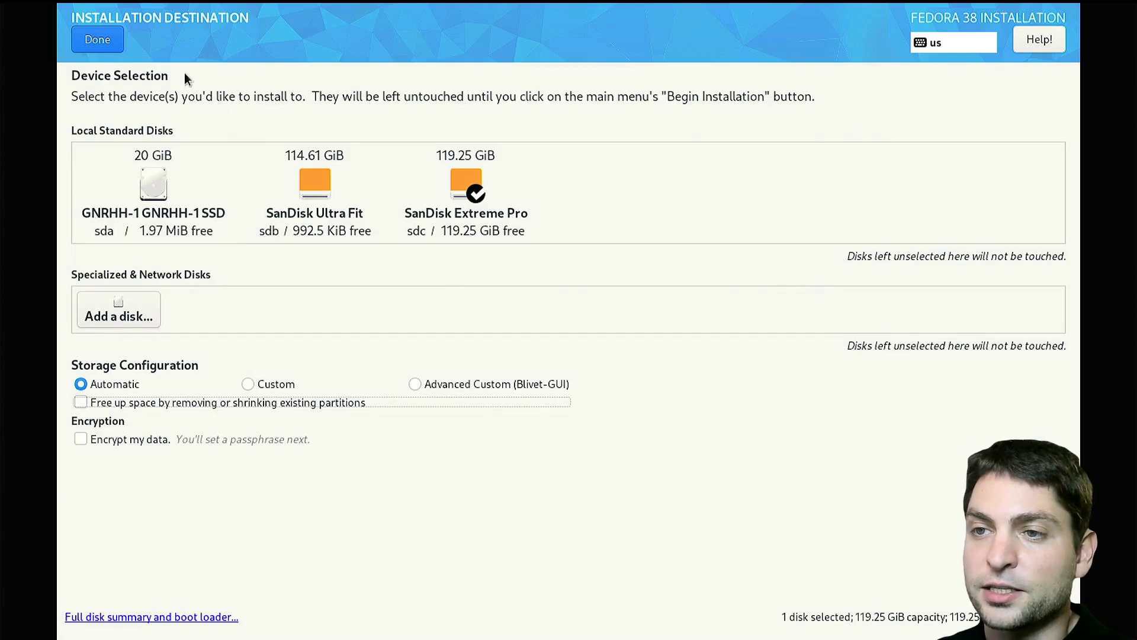
pyautogui.click(97, 40)
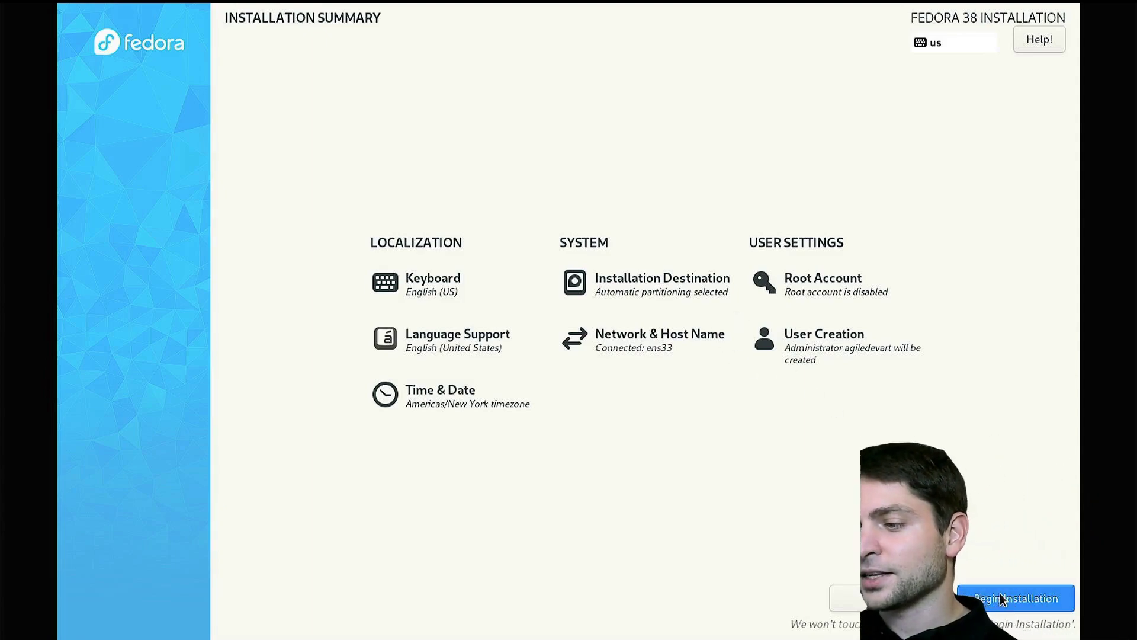
# Step: Begin the installation from the Installation Summary
pyautogui.click(1001, 599)
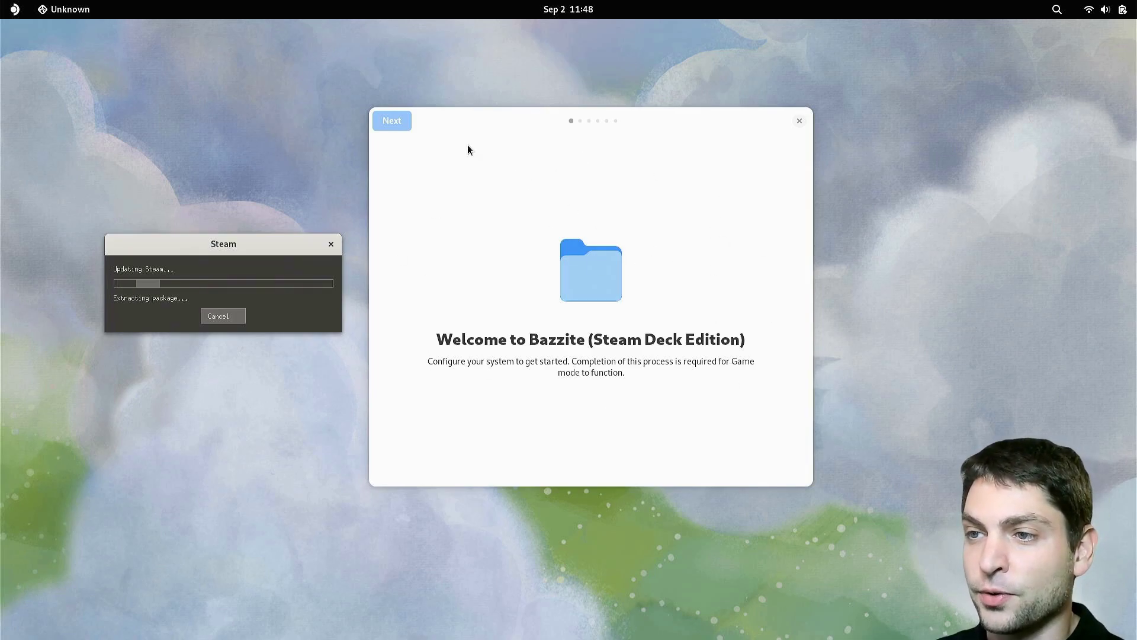
# Step: Advance to the setup options and enable Nix Package Manager with Fleek, saving the choice
pyautogui.click(392, 121)
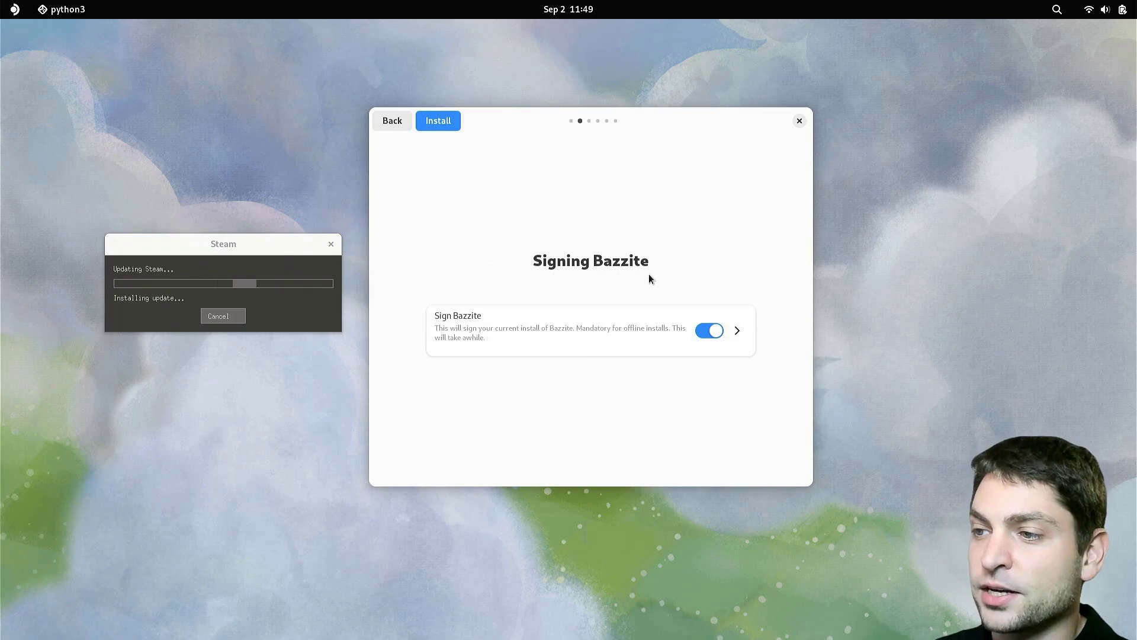
pyautogui.click(439, 121)
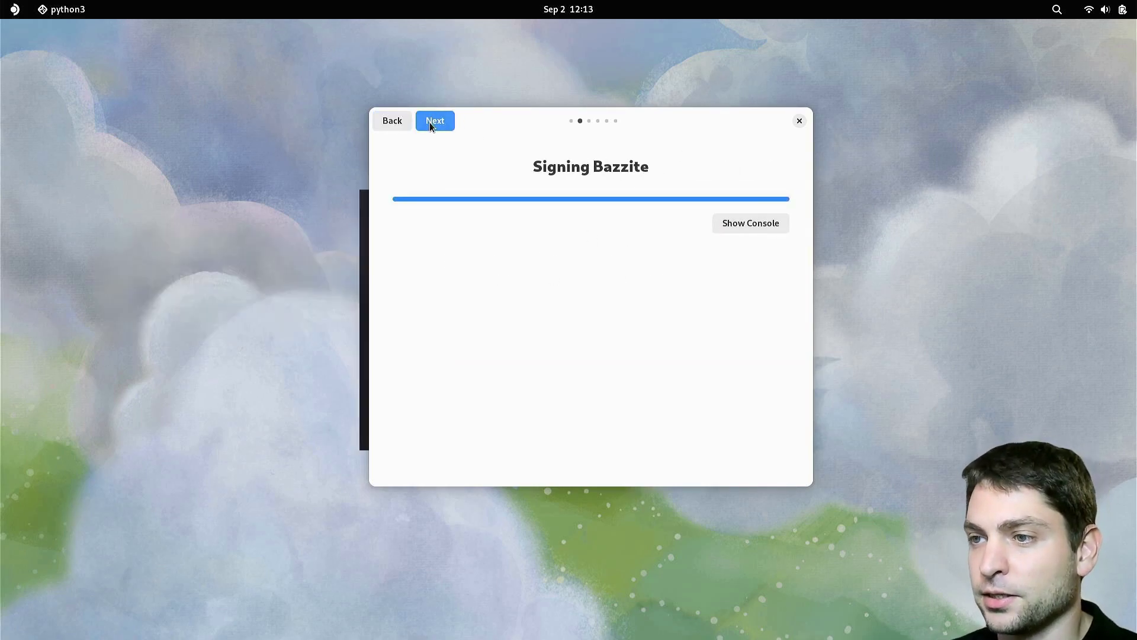
pyautogui.click(431, 124)
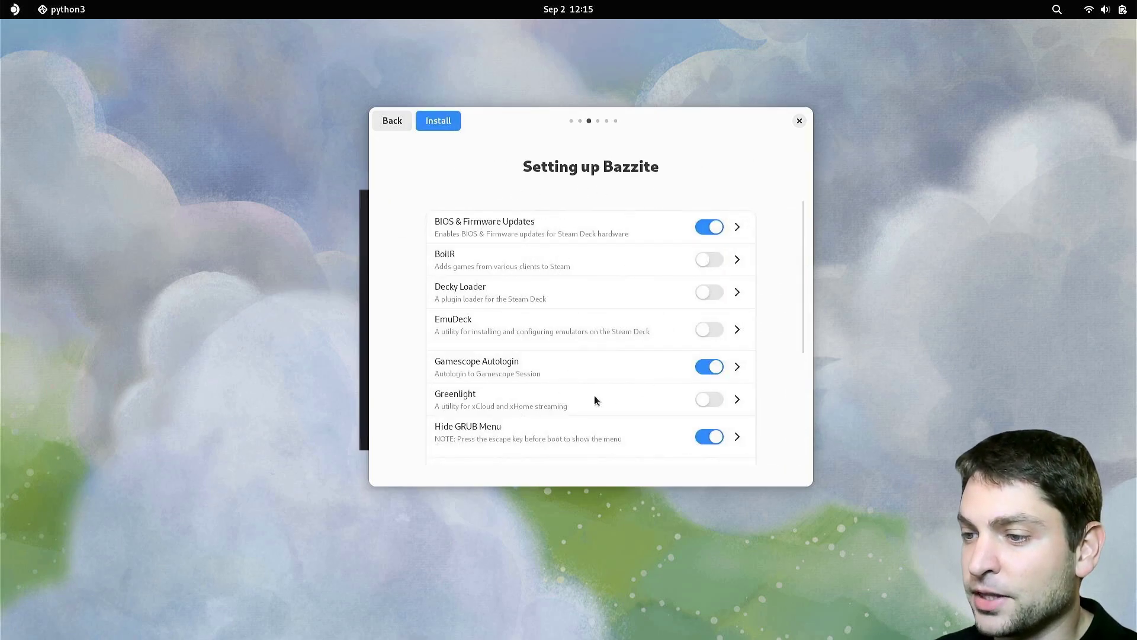
pyautogui.moveTo(802, 267); pyautogui.dragTo(813, 375)
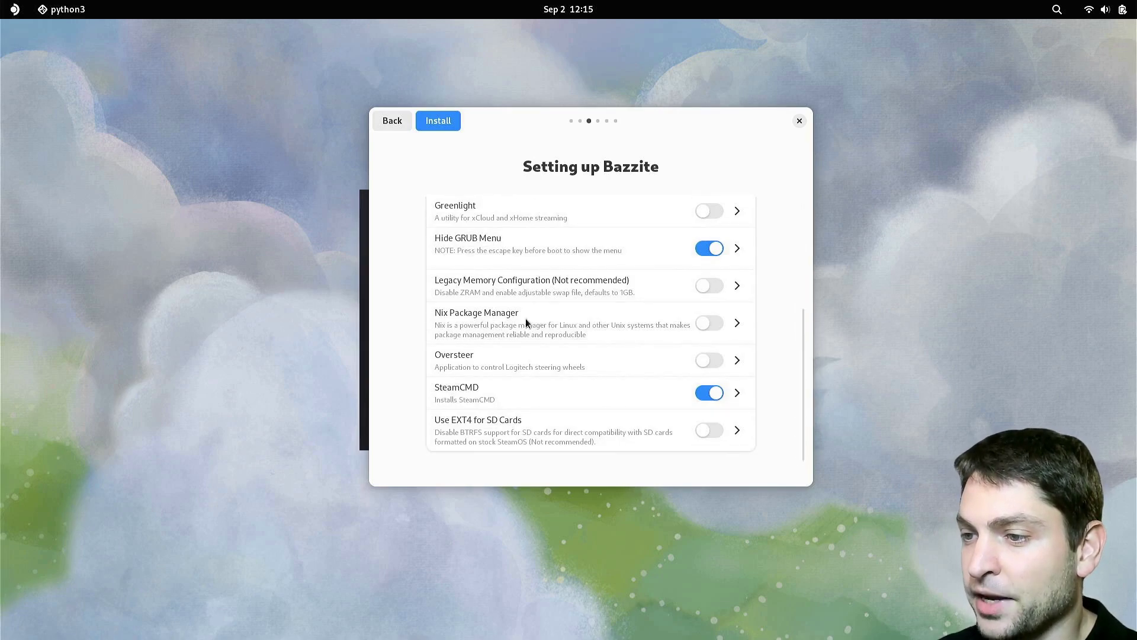
pyautogui.click(714, 322)
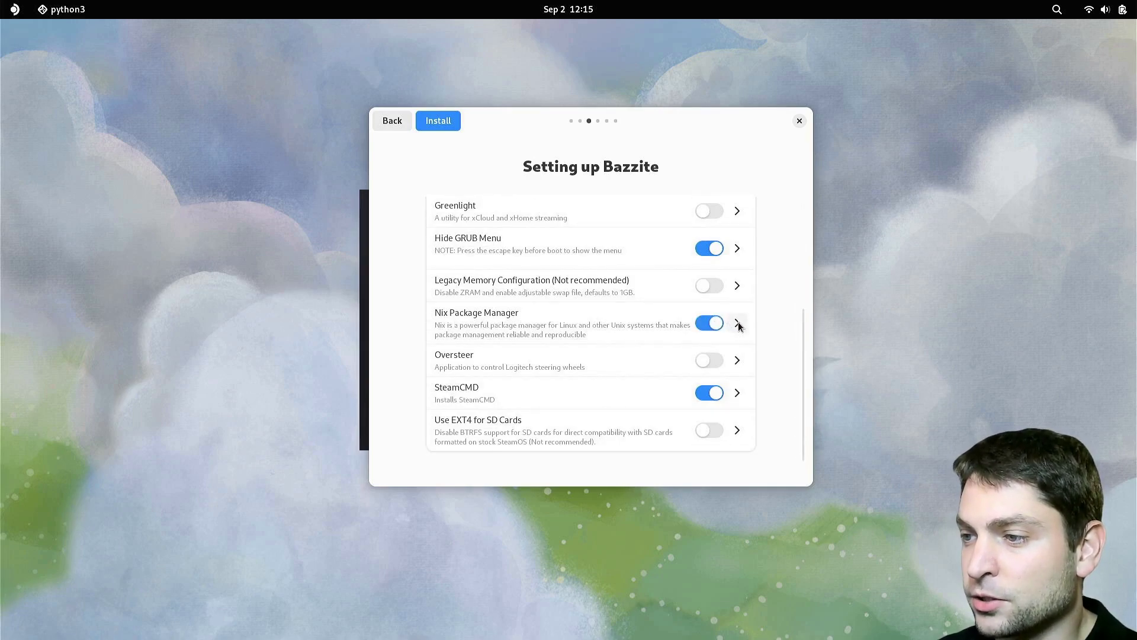
pyautogui.click(738, 323)
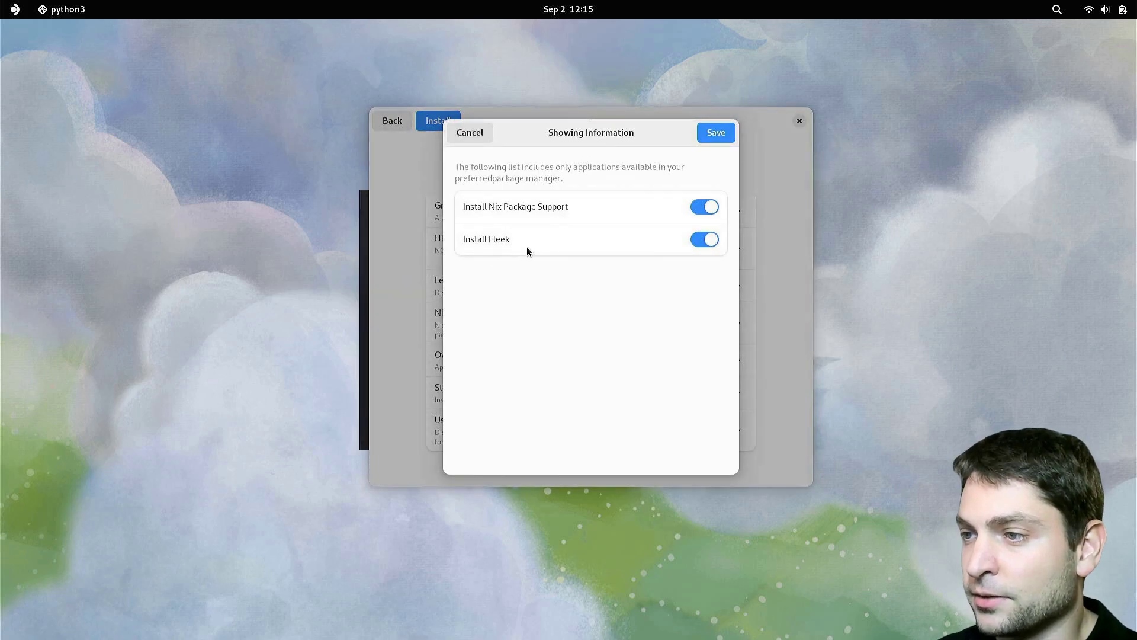
pyautogui.click(716, 132)
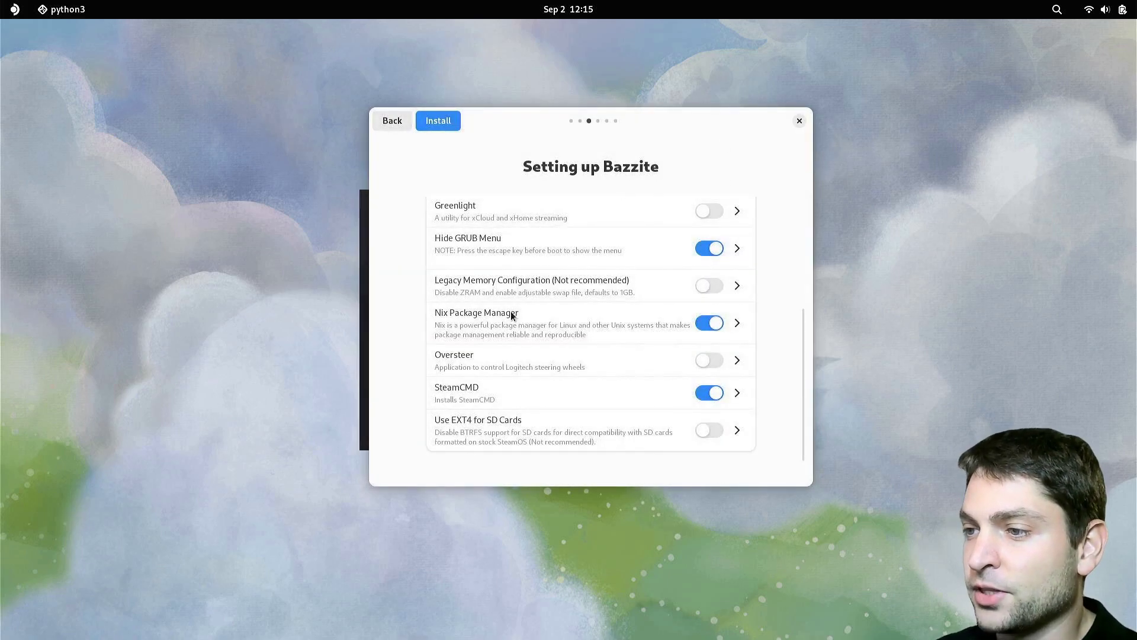
# Step: Run the system setup install, authenticating with the administrator password twice, then continue to applications
pyautogui.click(440, 129)
pyautogui.write('*****')
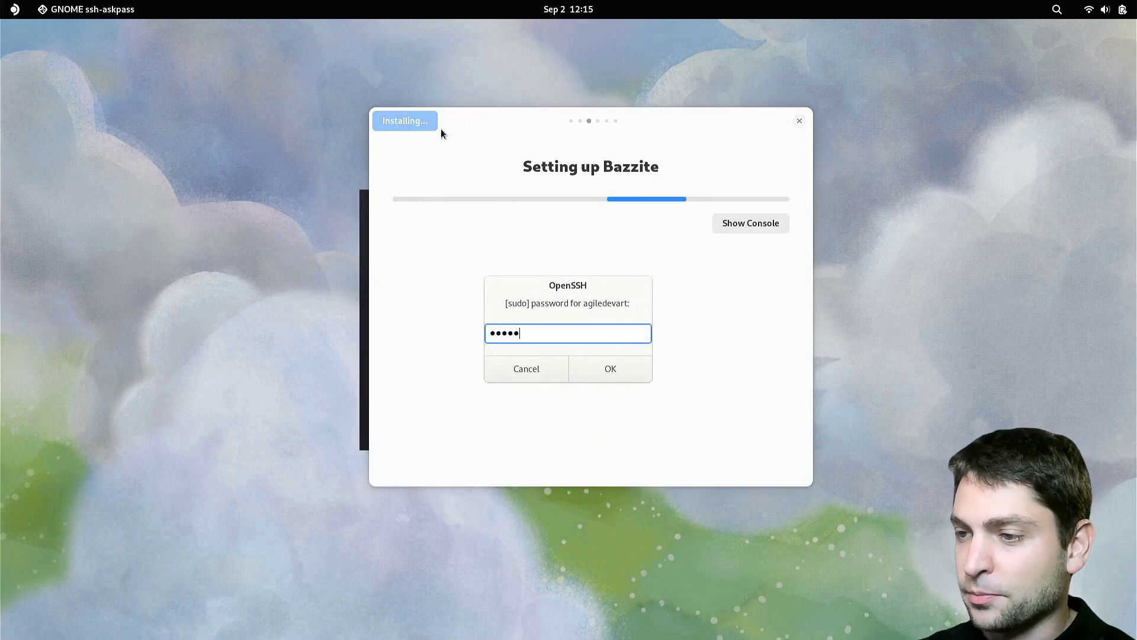
pyautogui.press('Return')
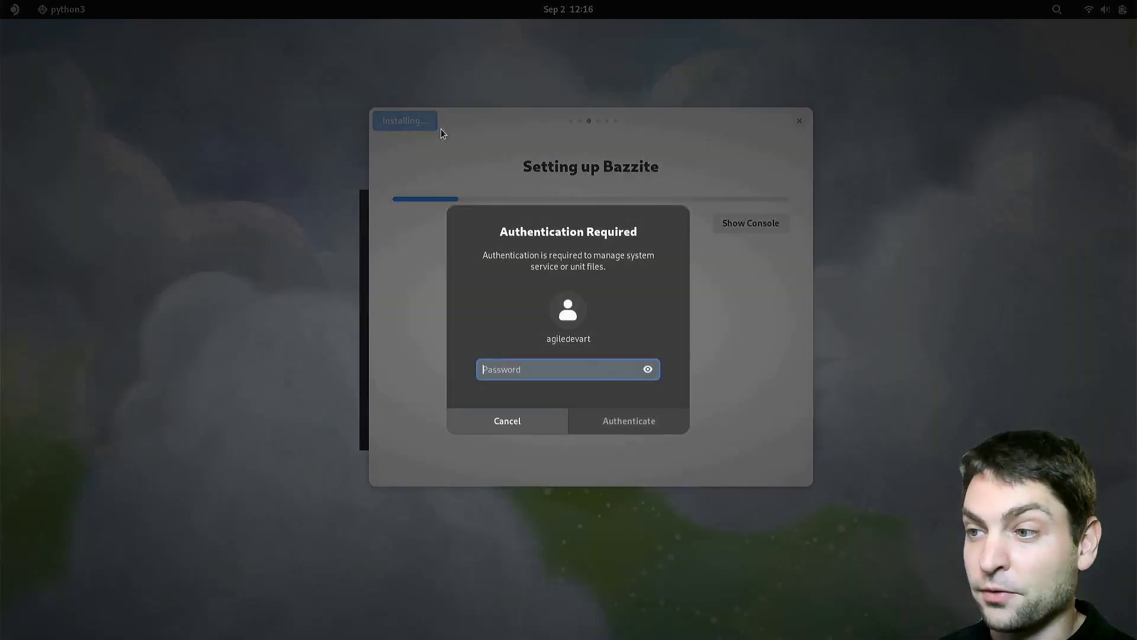
pyautogui.write('*****')
pyautogui.press('Return')
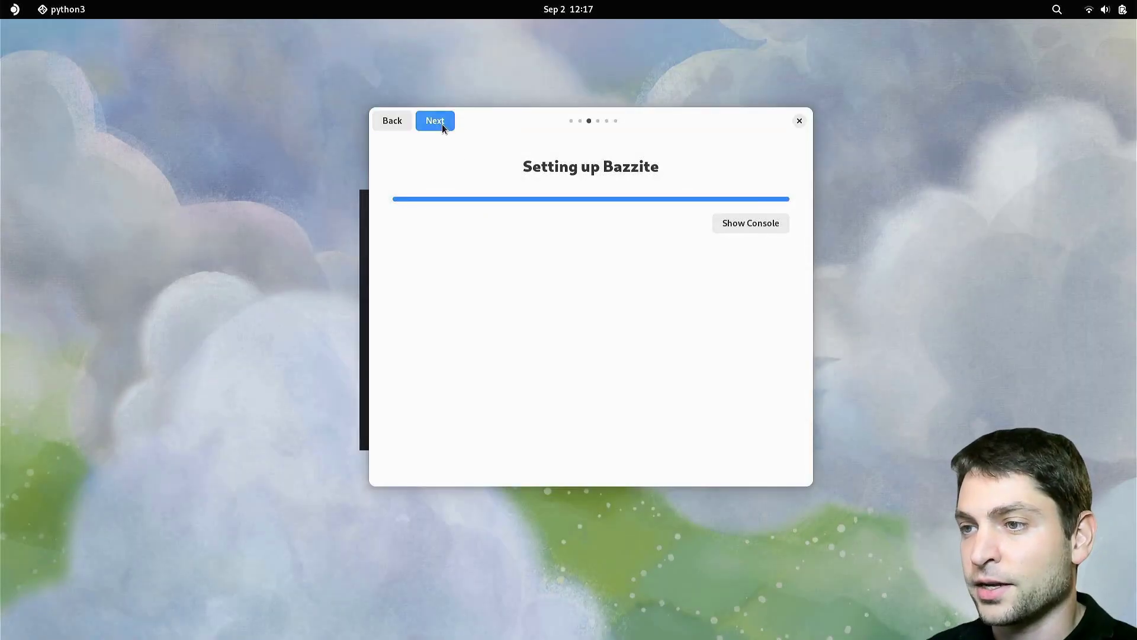
pyautogui.click(438, 122)
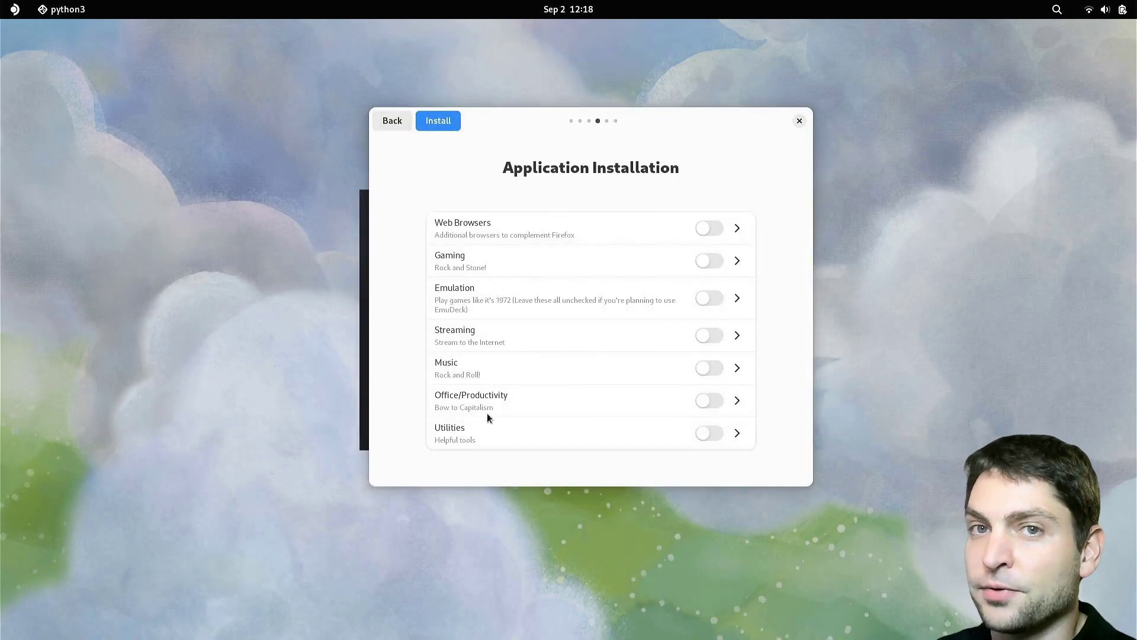
# Step: Review the Web Browsers and Gaming app lists, save the gaming choices and install them
pyautogui.click(737, 229)
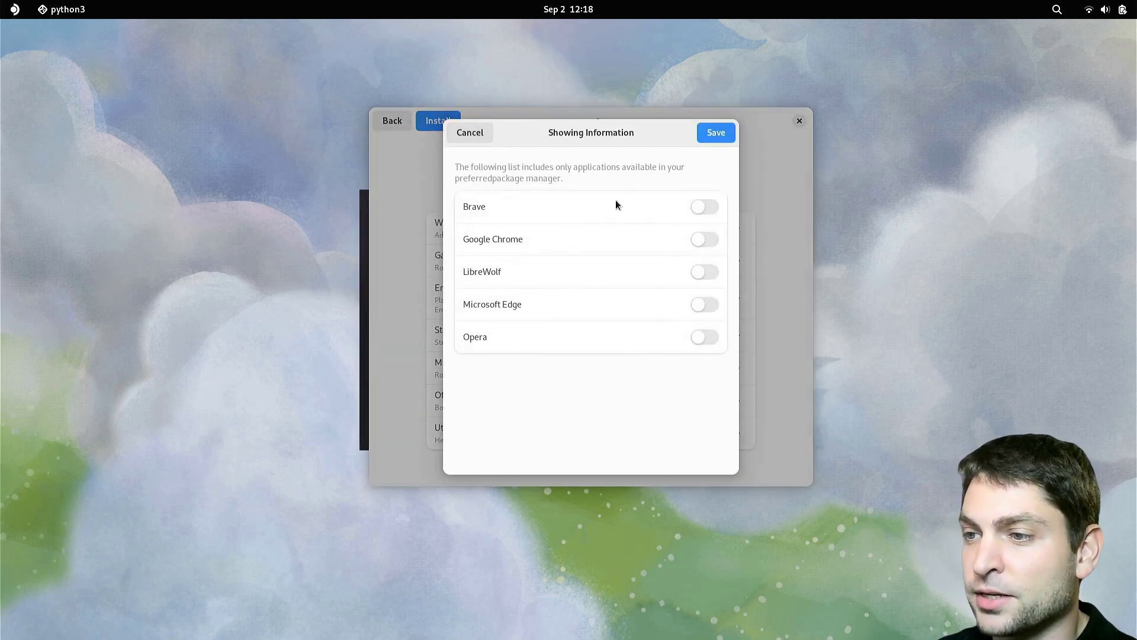
pyautogui.click(470, 133)
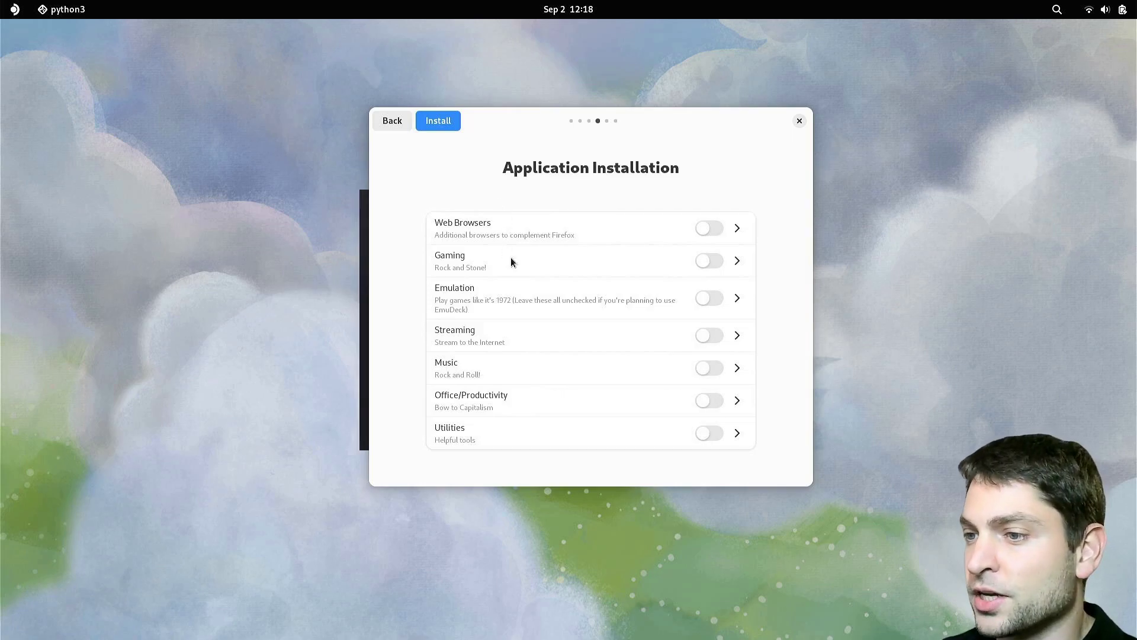
pyautogui.click(739, 261)
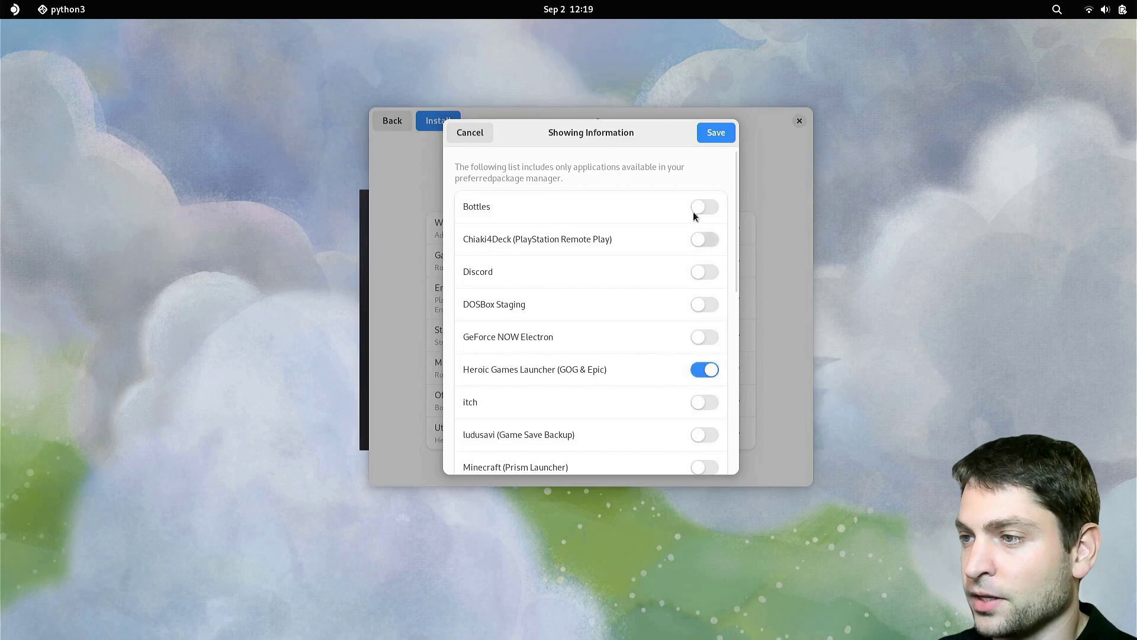
pyautogui.click(716, 133)
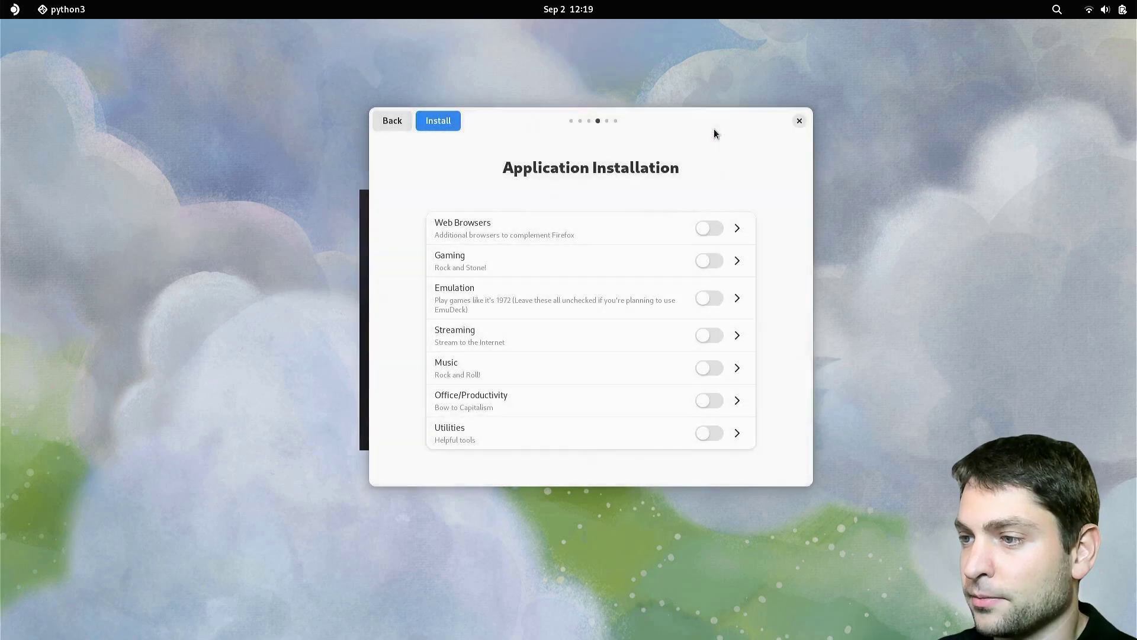
pyautogui.click(442, 123)
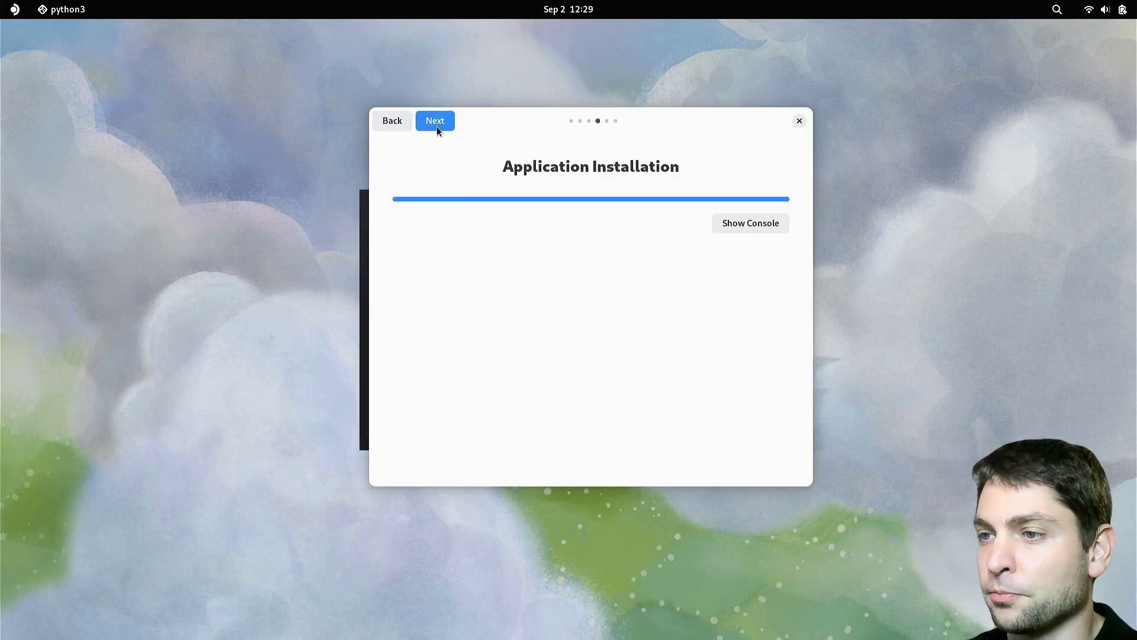
# Step: Apply the dark Vapor theme, finish the setup and reboot now
pyautogui.click(437, 124)
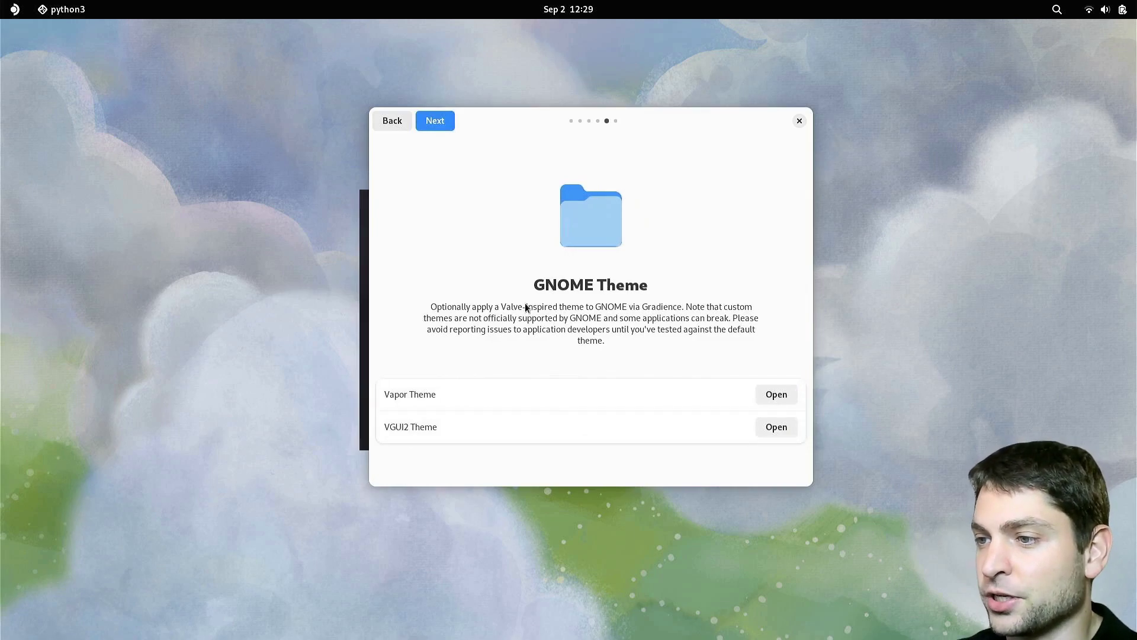
pyautogui.click(787, 395)
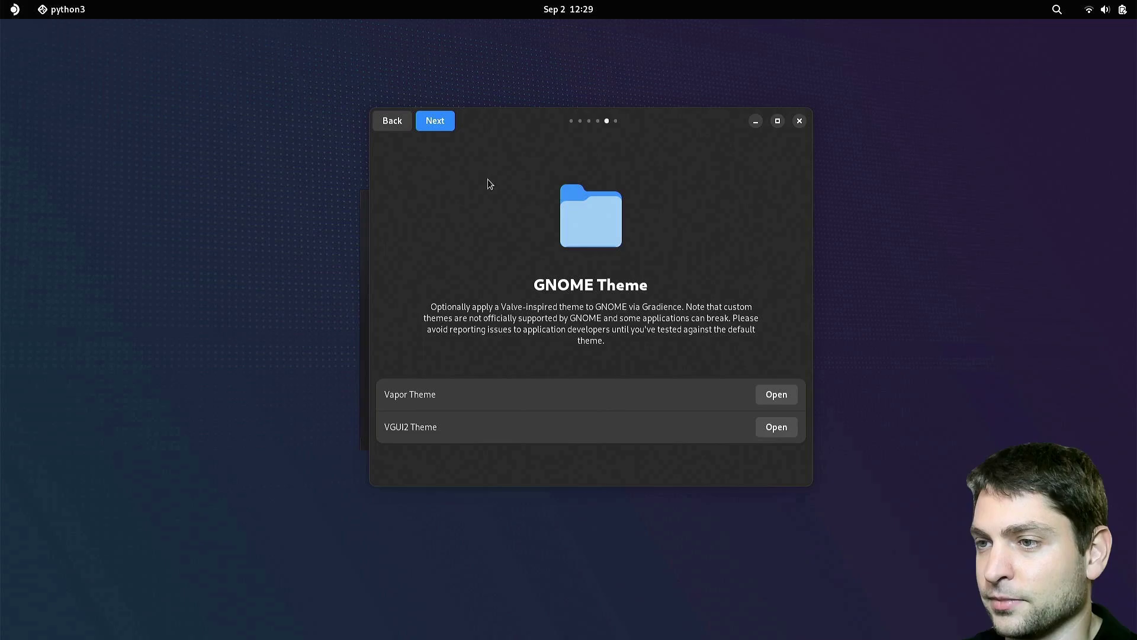
pyautogui.click(438, 127)
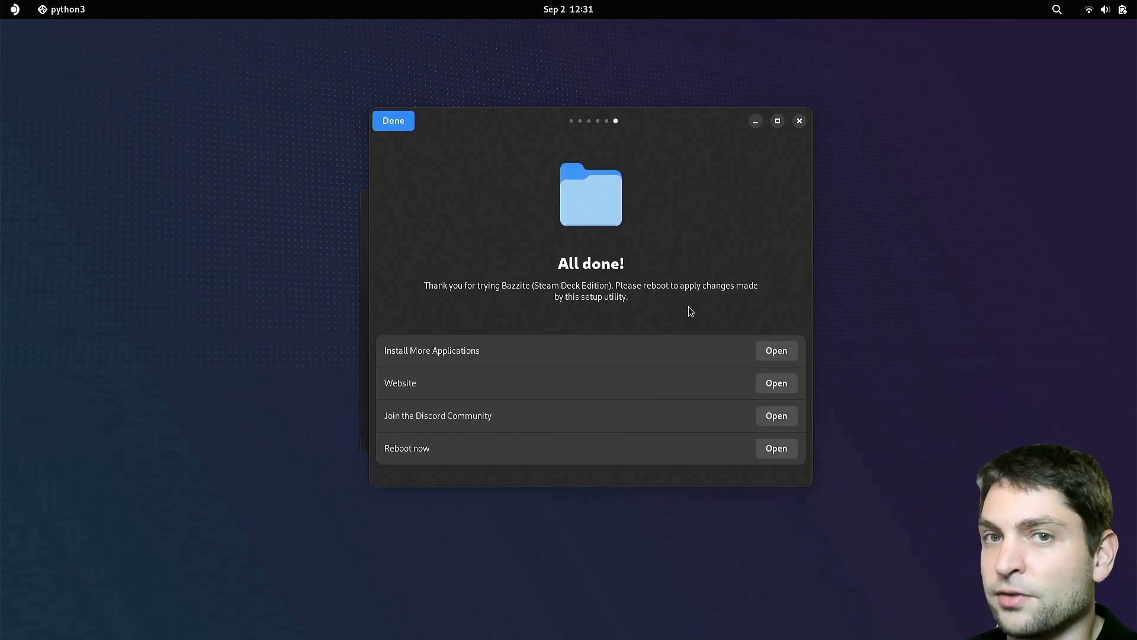
pyautogui.click(770, 449)
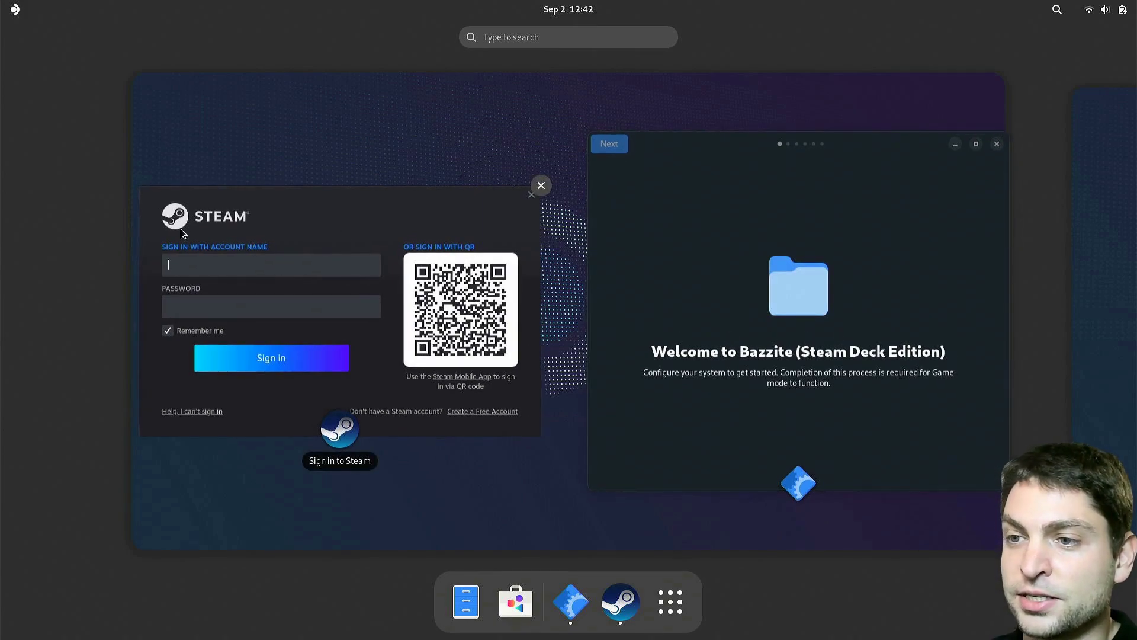
# Step: From the Bazzite welcome window, sign in to Steam with the account name and password, then switch to Big Picture mode
pyautogui.click(693, 272)
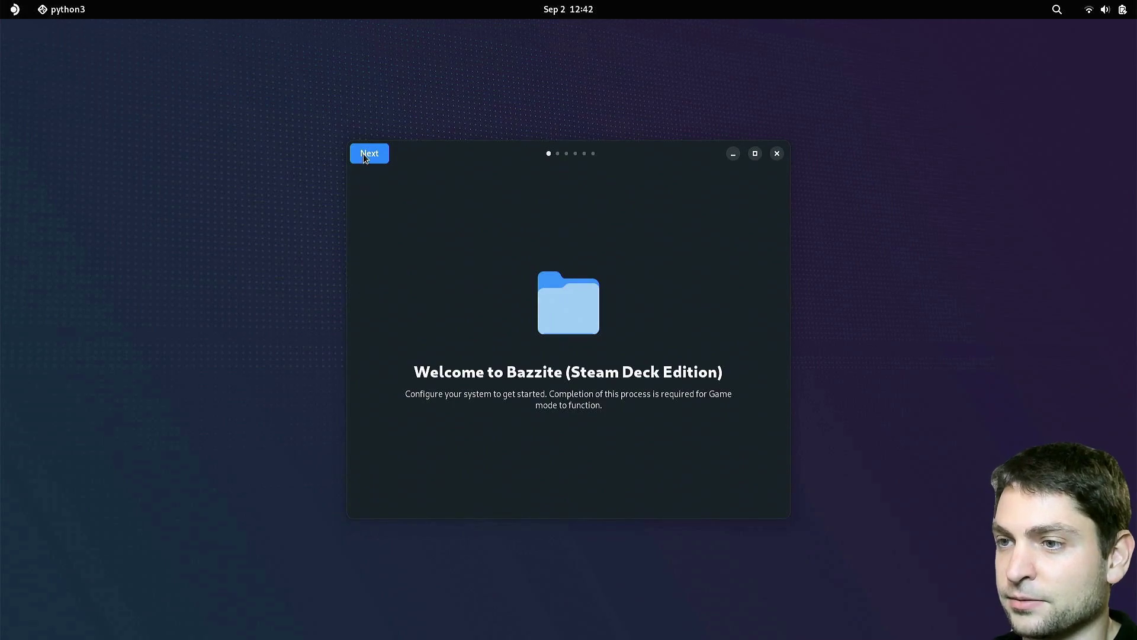
pyautogui.click(368, 154)
pyautogui.write('ag')
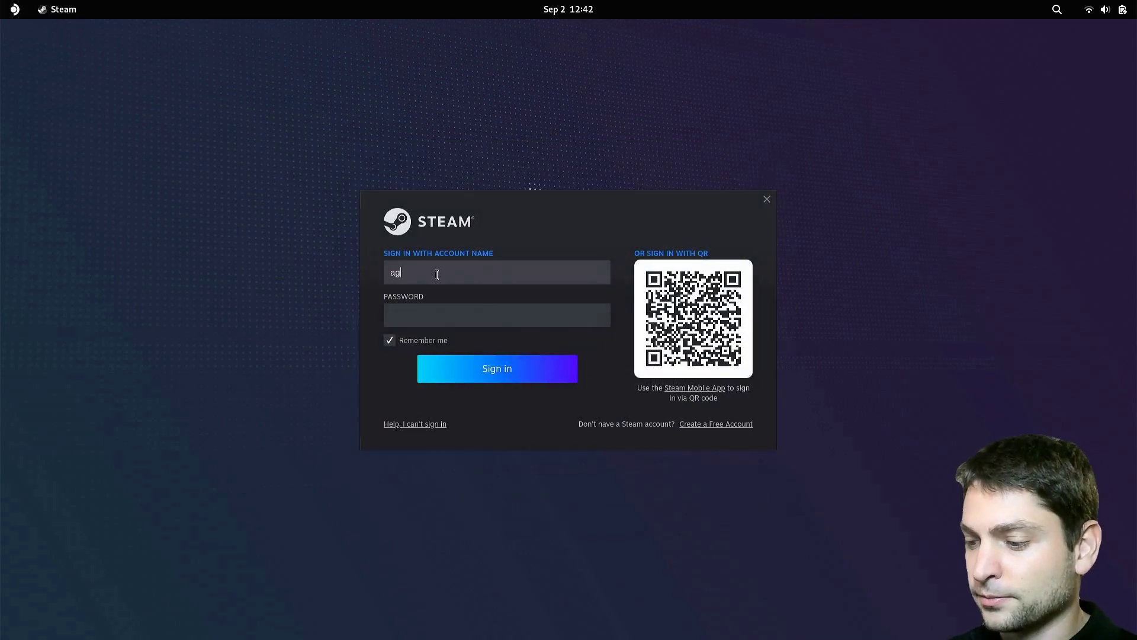
pyautogui.write('iledevart')
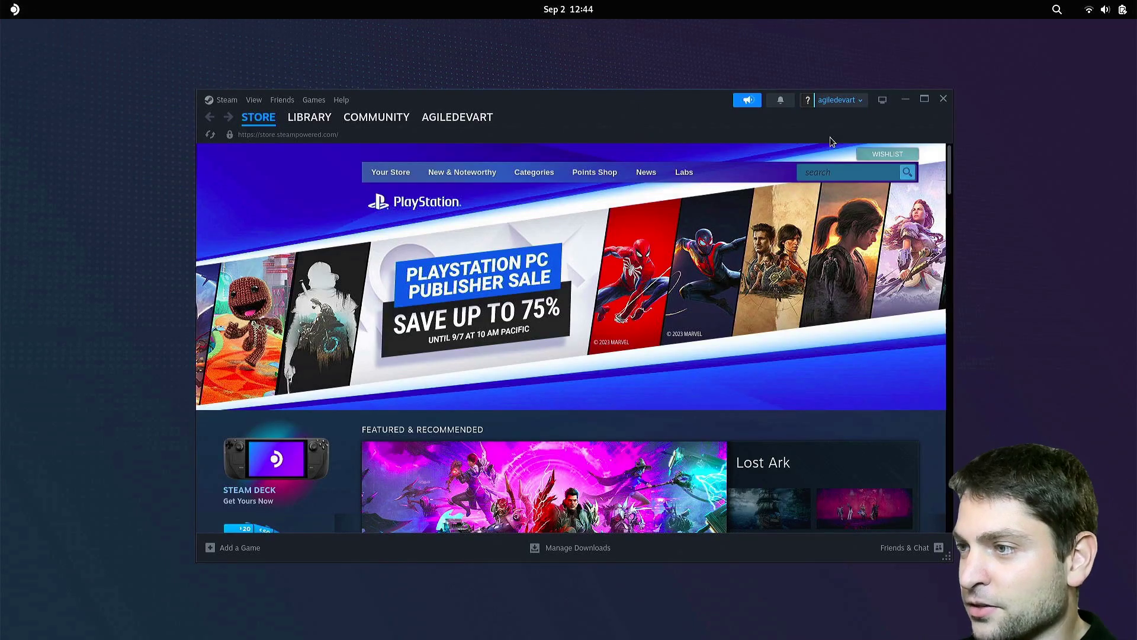
pyautogui.click(883, 105)
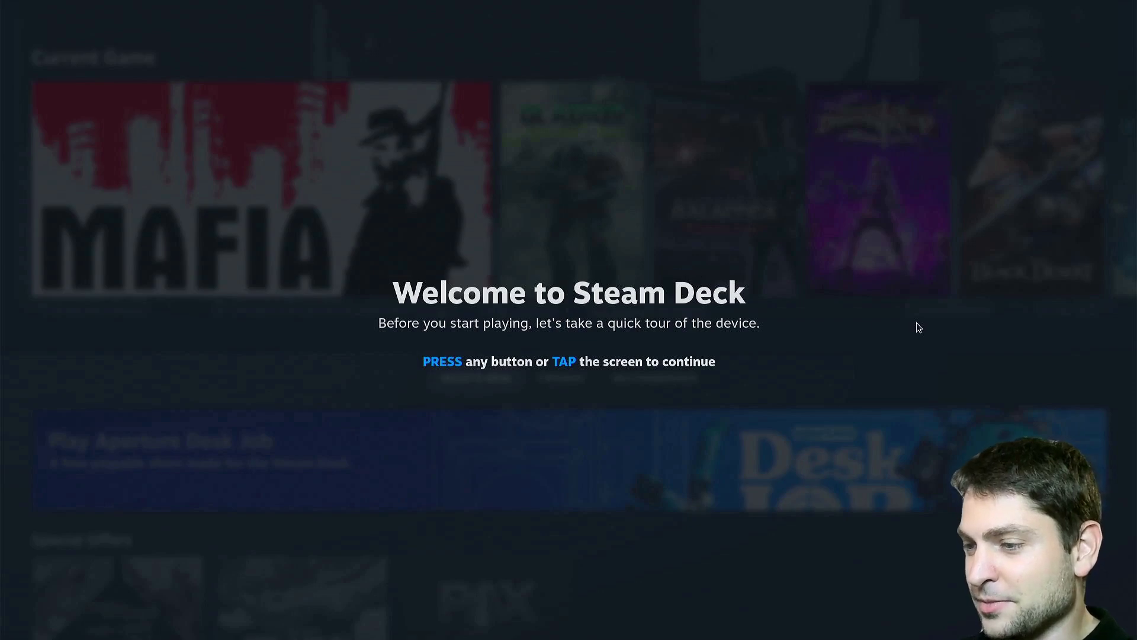
# Step: Dismiss the Steam Deck tour, view ALL GAMES in the library, then go back to Home
pyautogui.press('Return')
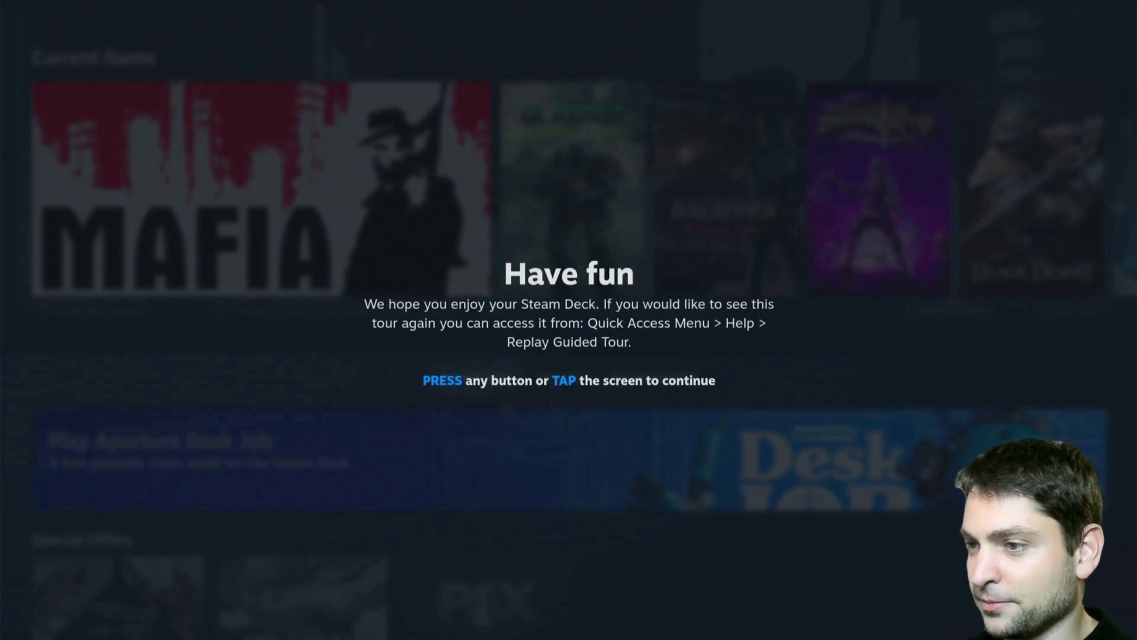
pyautogui.press('Return')
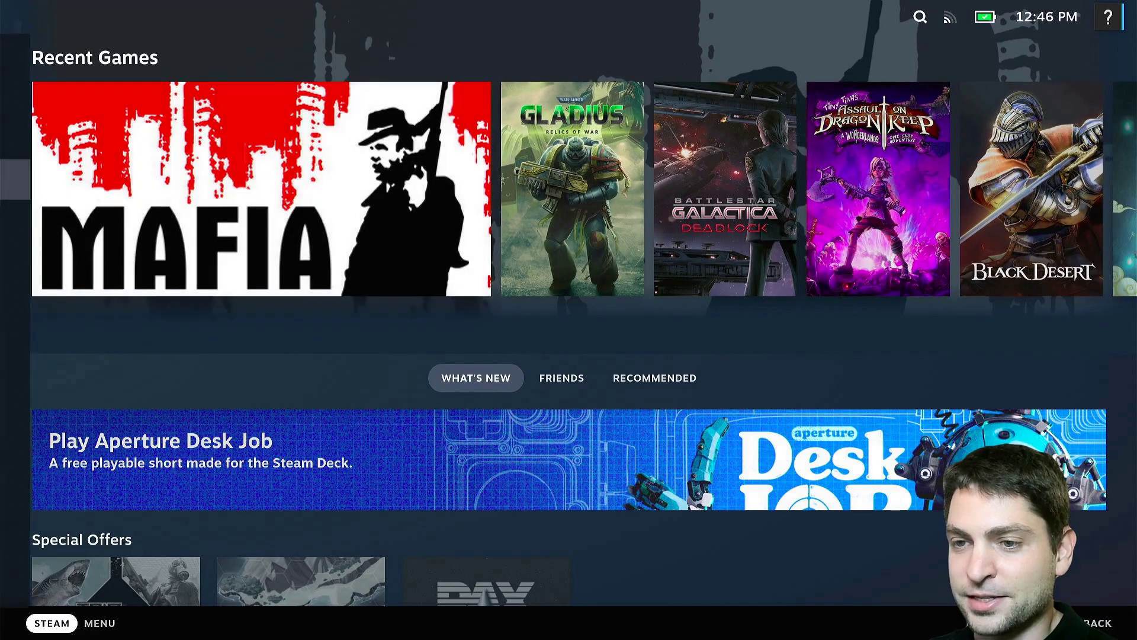
pyautogui.click(100, 619)
pyautogui.click(114, 233)
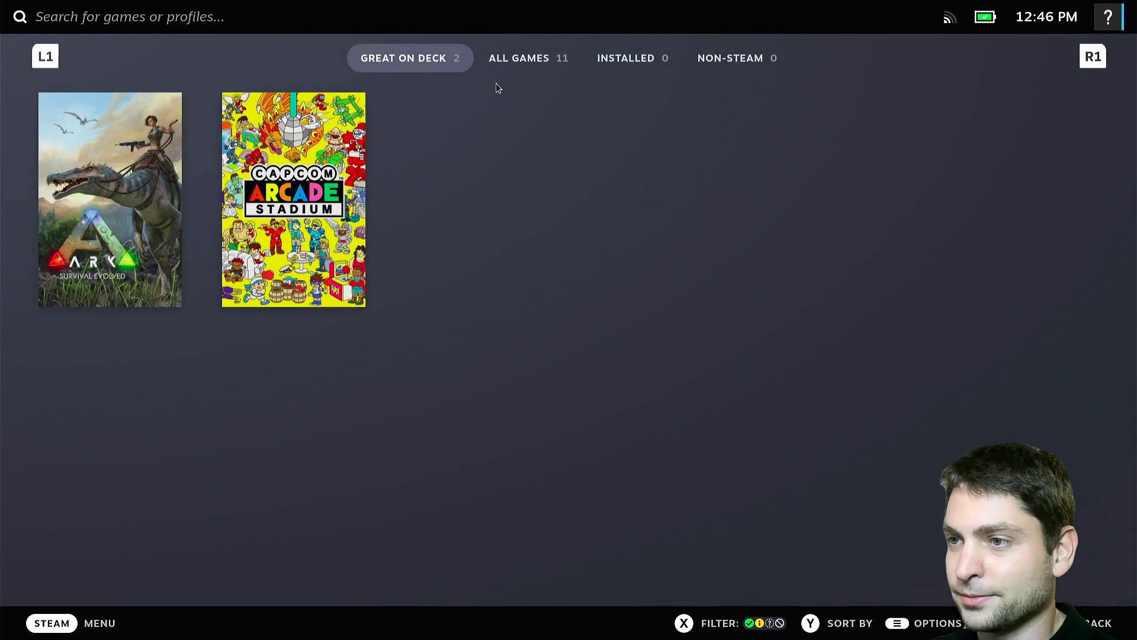
pyautogui.click(500, 61)
pyautogui.click(60, 619)
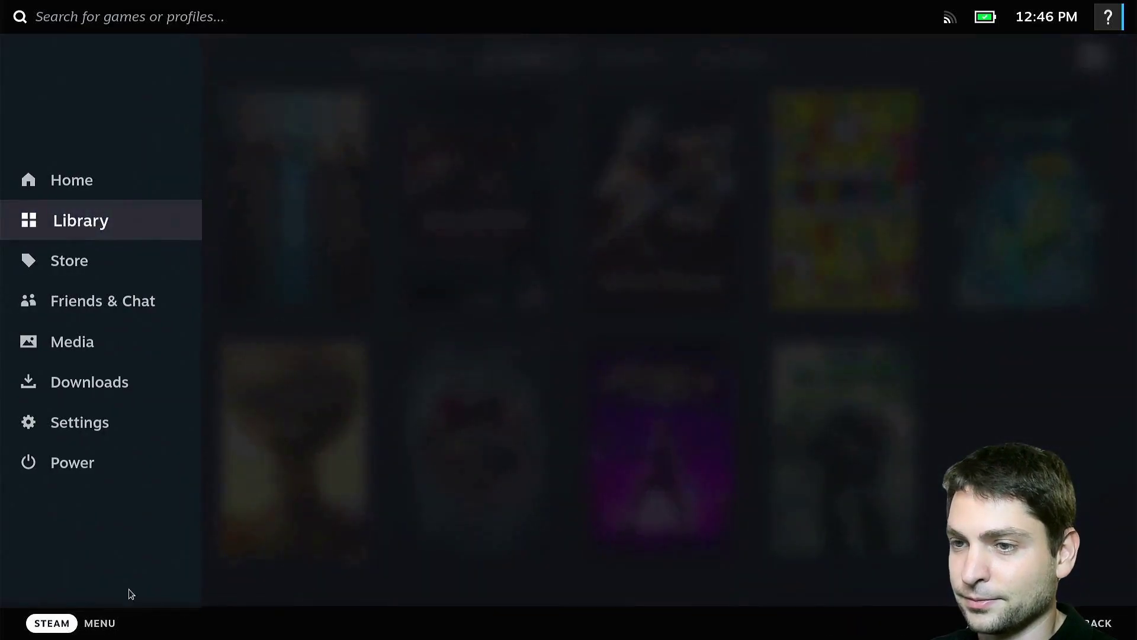
pyautogui.click(119, 182)
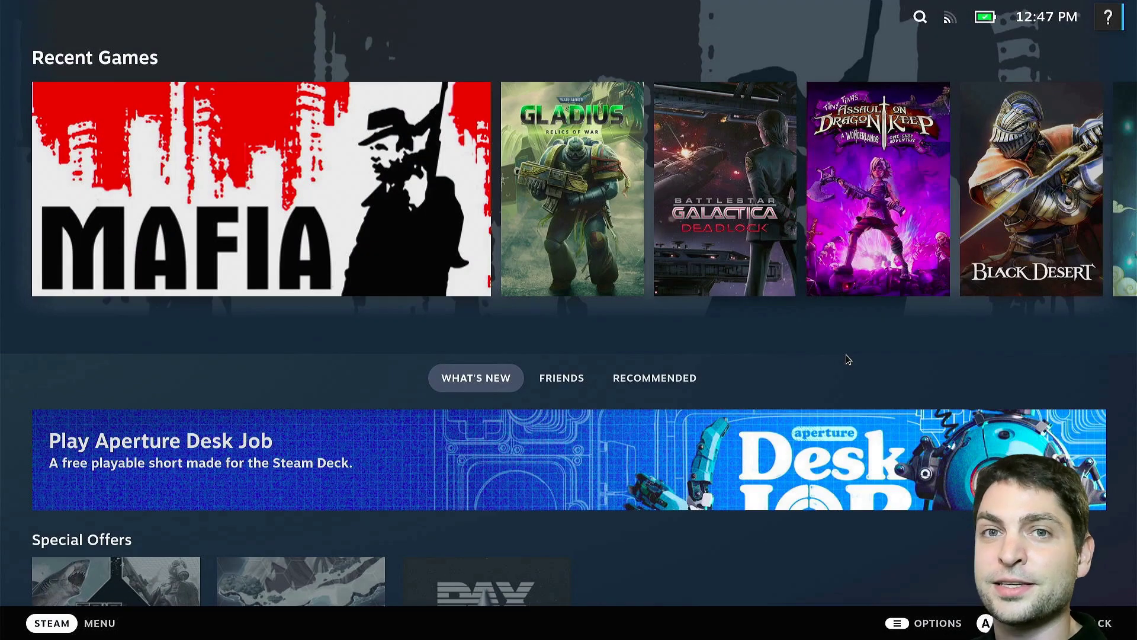